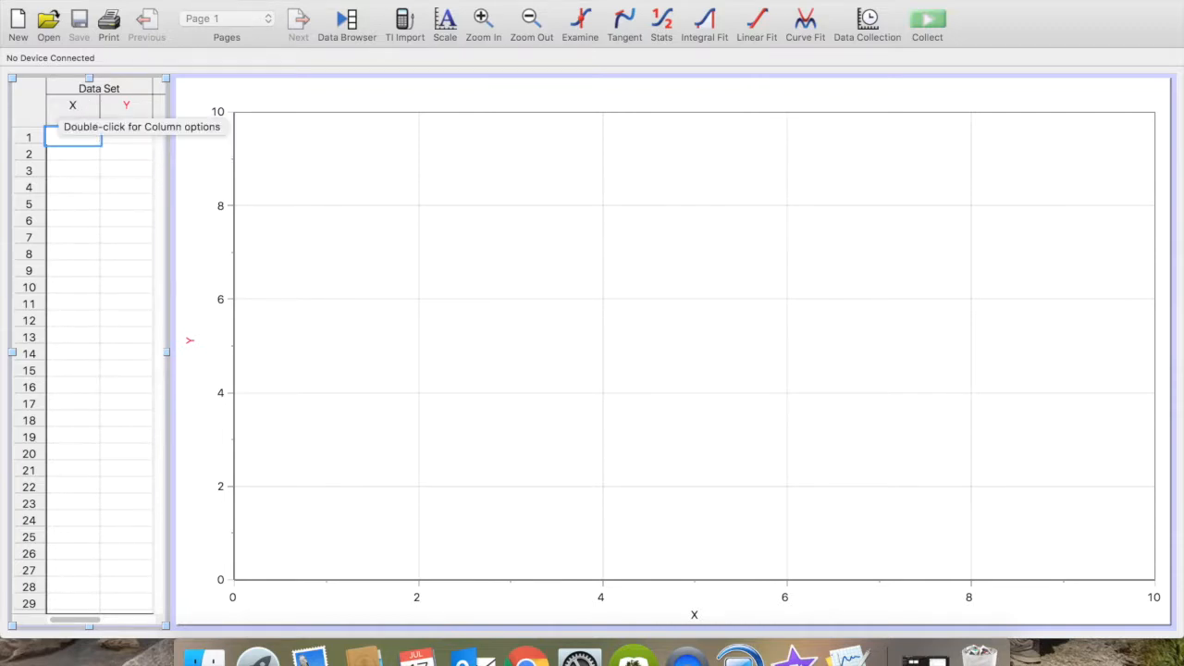
Delete the Y column from the data set.
click(307, 1)
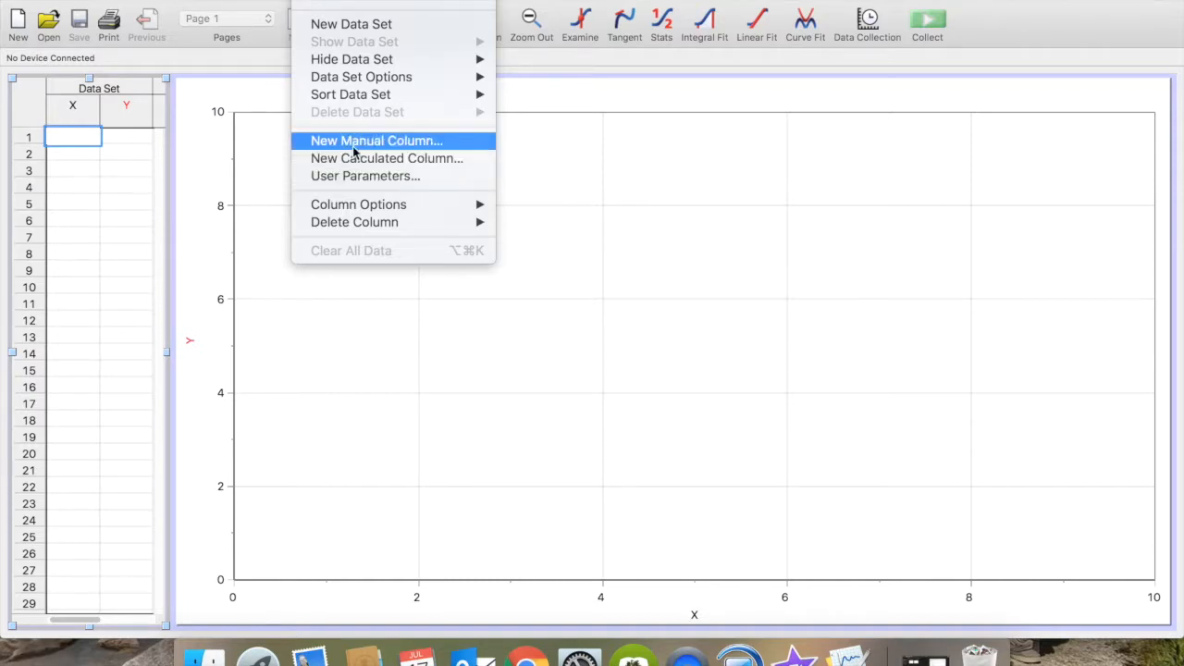
click(74, 110)
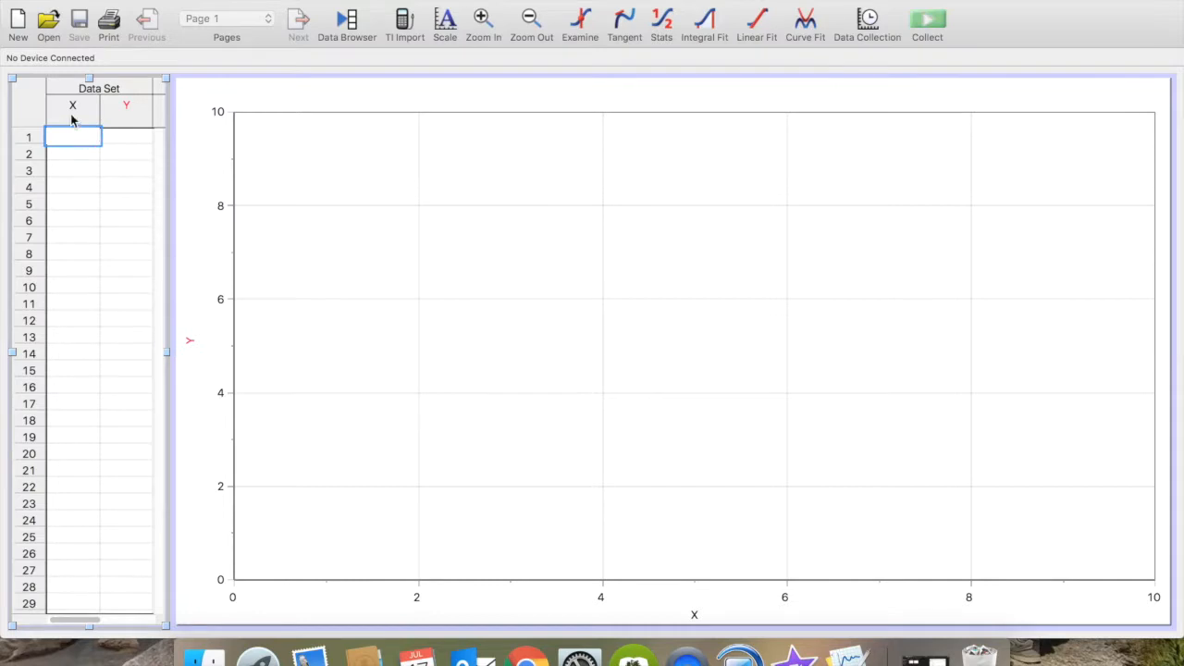
click(125, 119)
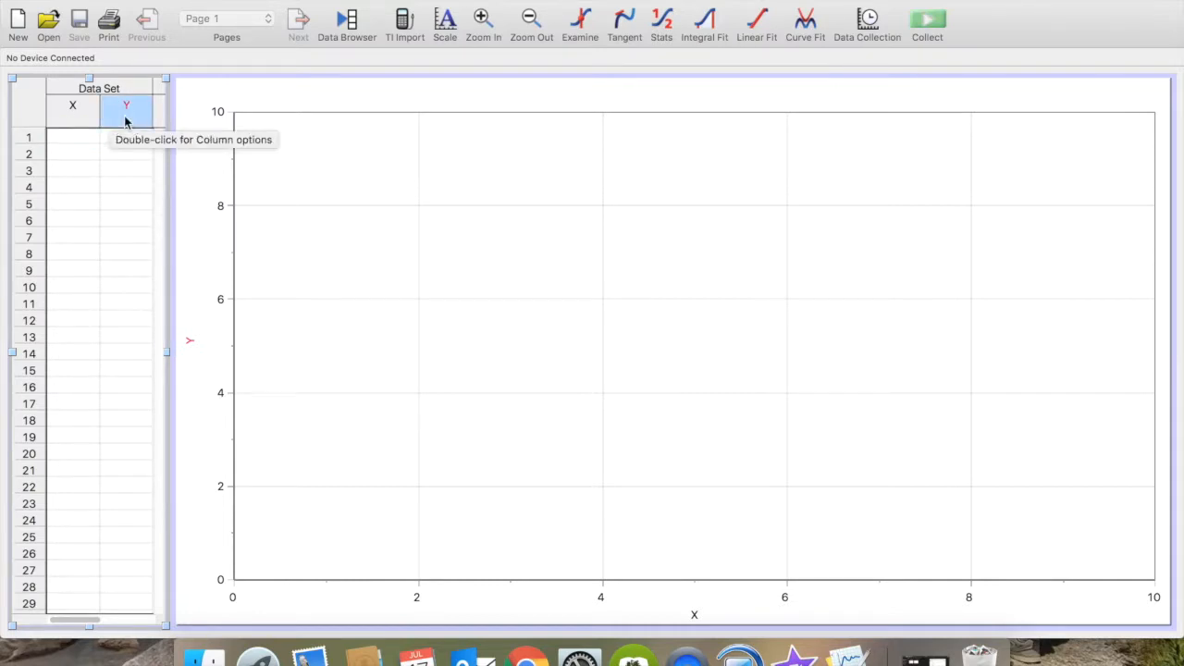
right_click(126, 119)
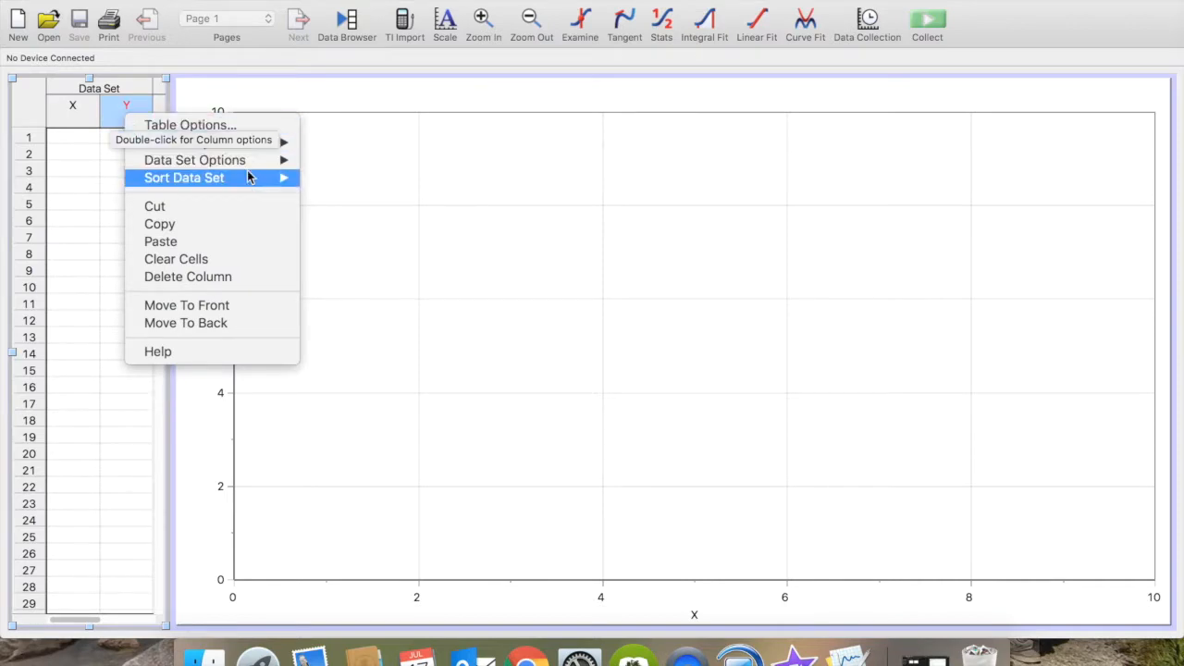
click(208, 280)
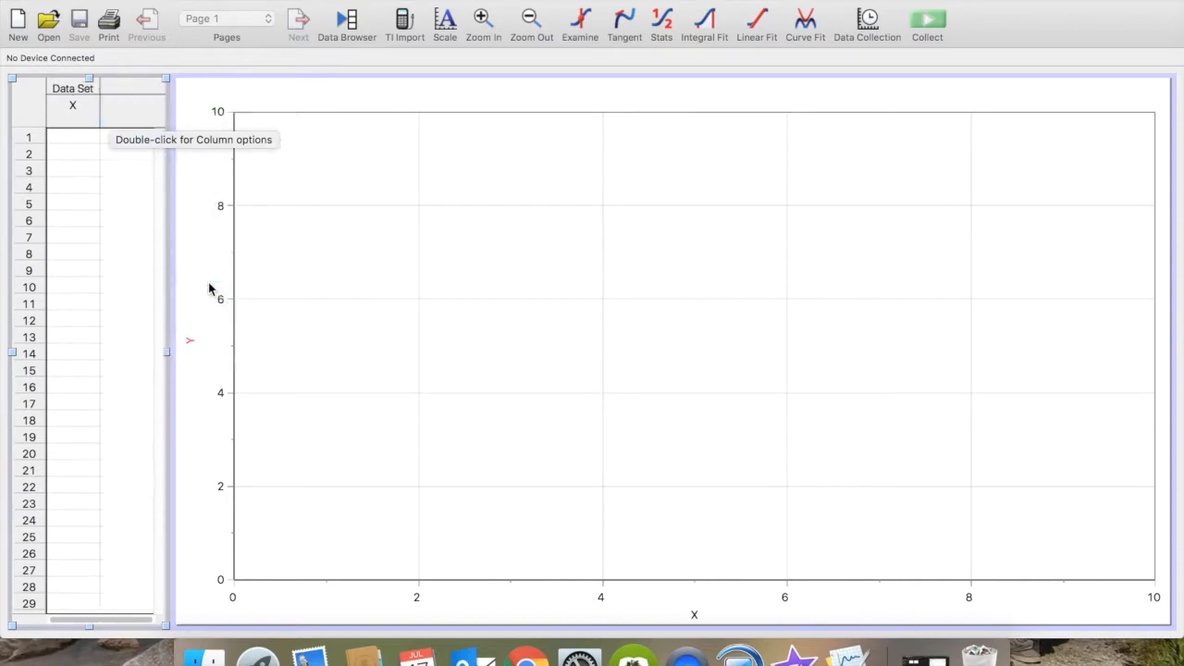
click(74, 113)
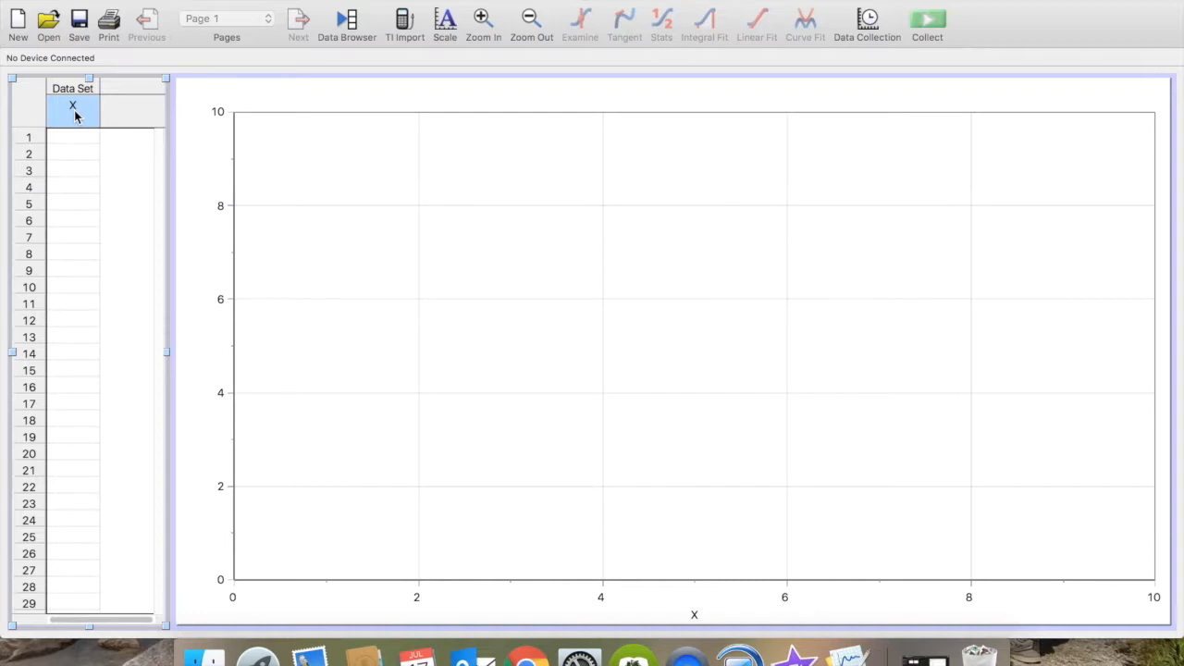
double_click(74, 113)
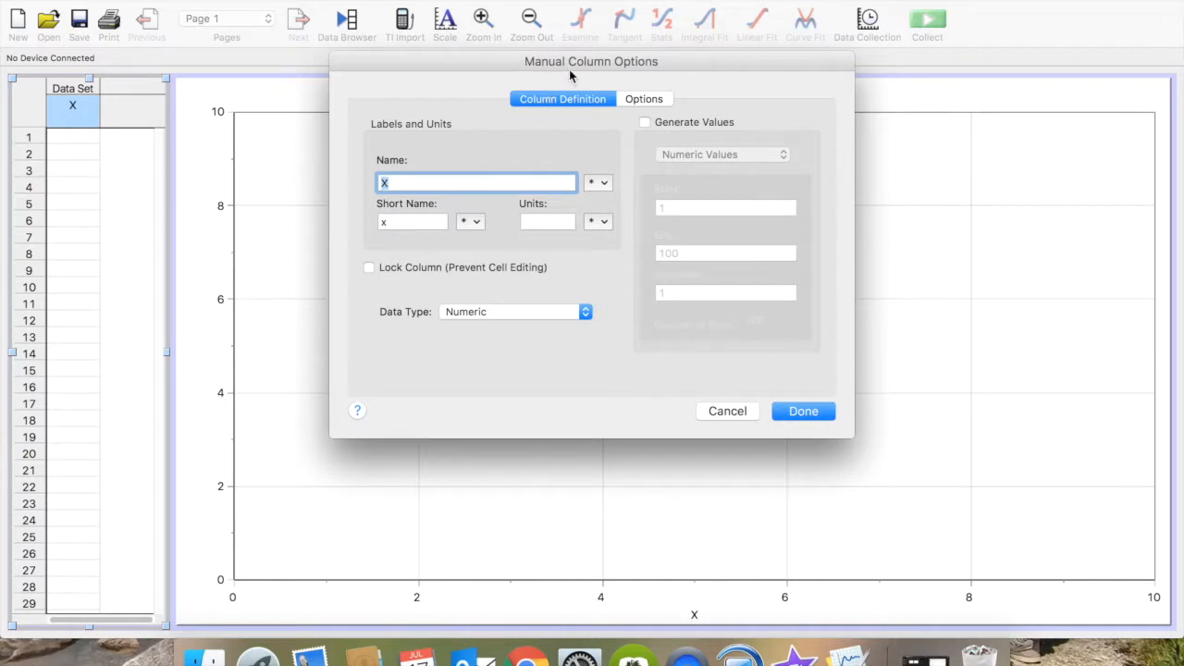
click(820, 414)
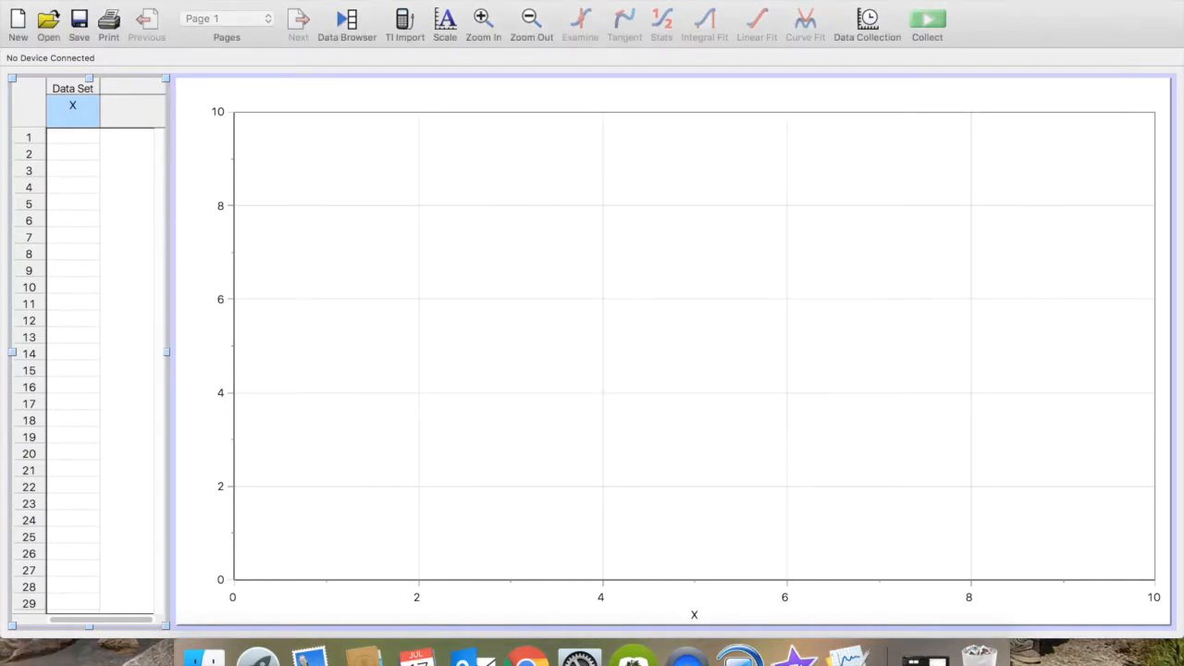
Turn on value generation for the X column and set the start value to -50.
click(319, 1)
mouse_move(363, 225)
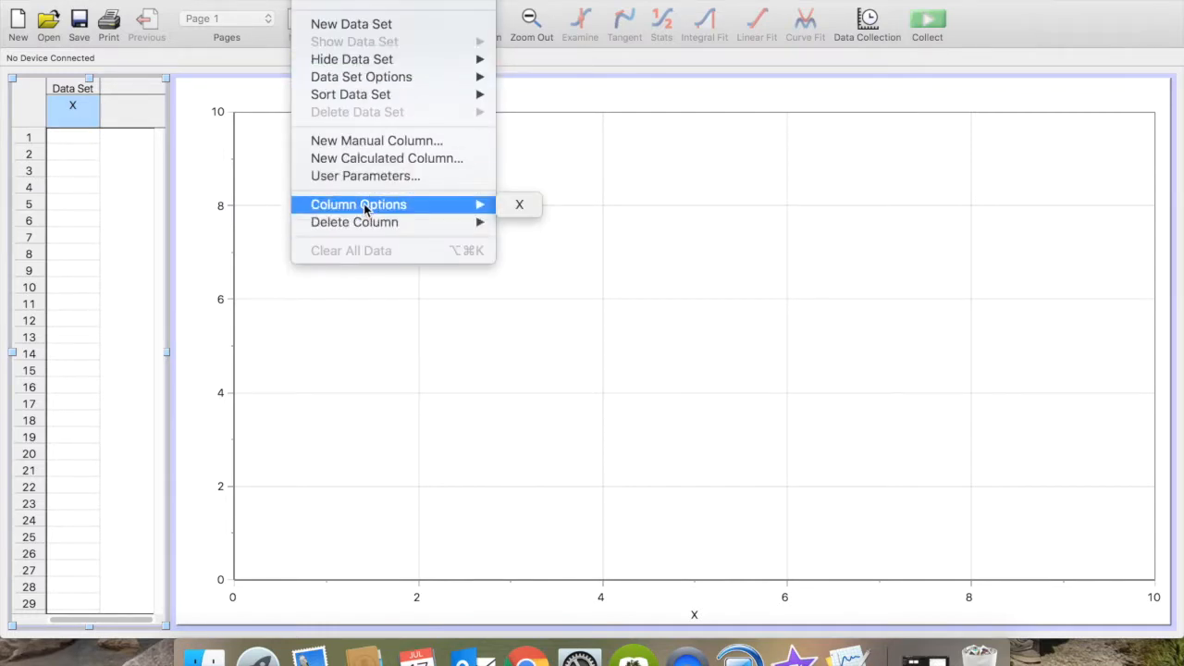
click(521, 205)
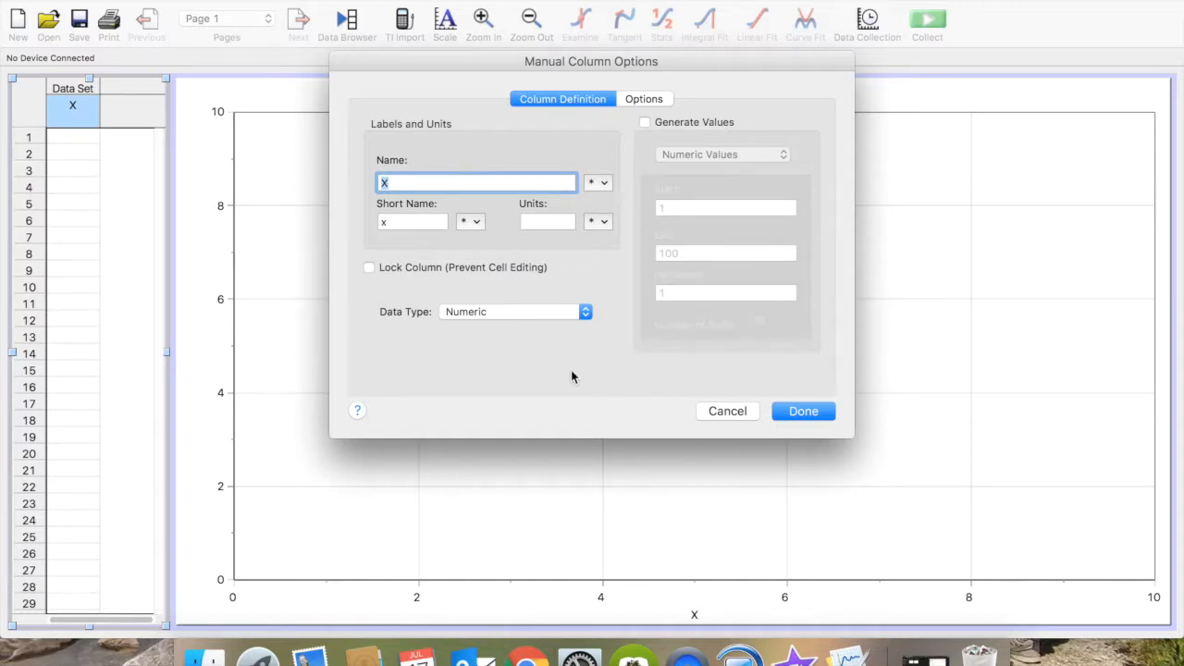
click(645, 123)
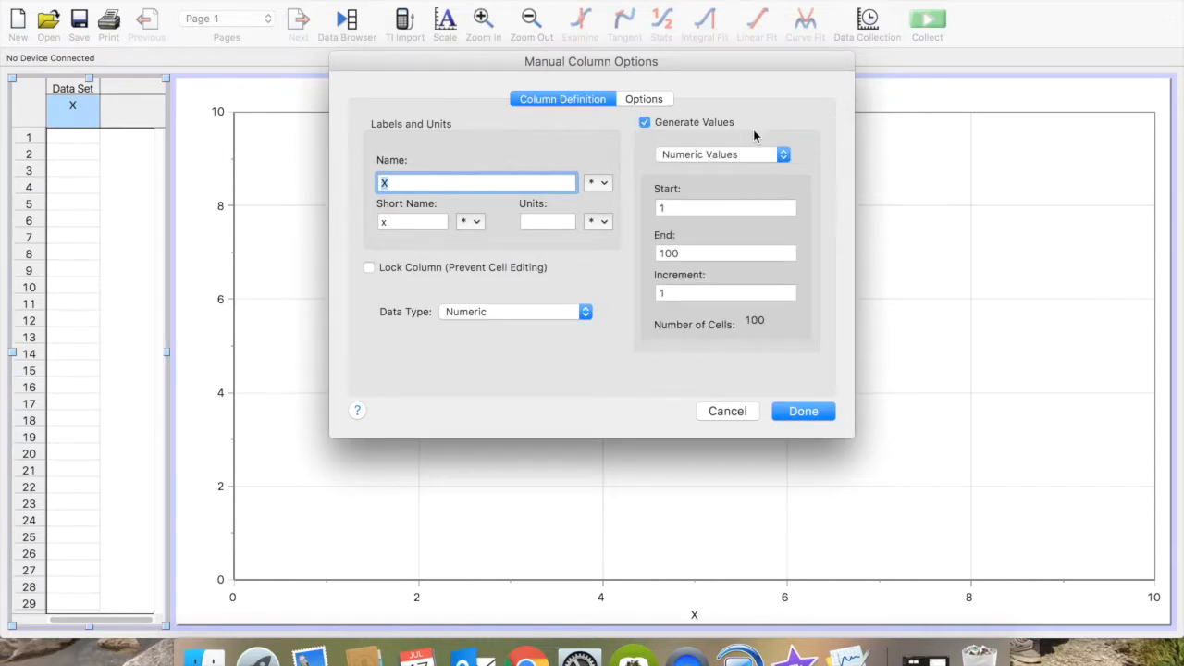
click(688, 209)
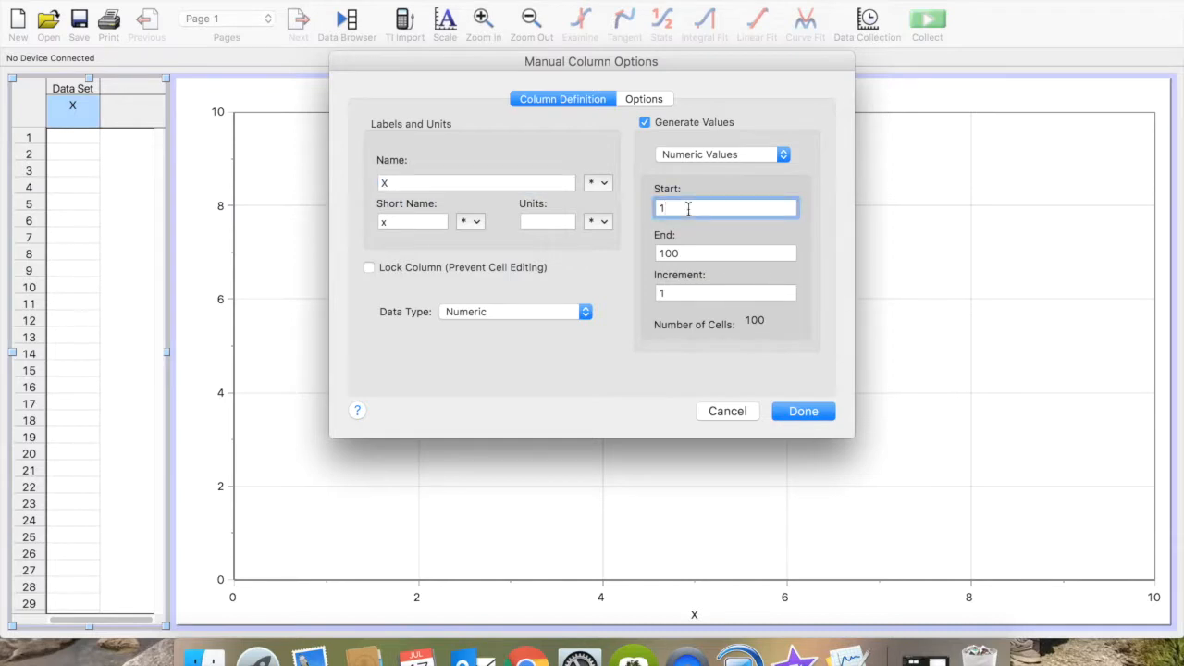
key(BackSpace)
text(-50)
Set the end value to 50 and fill the X column with the generated numbers.
click(695, 254)
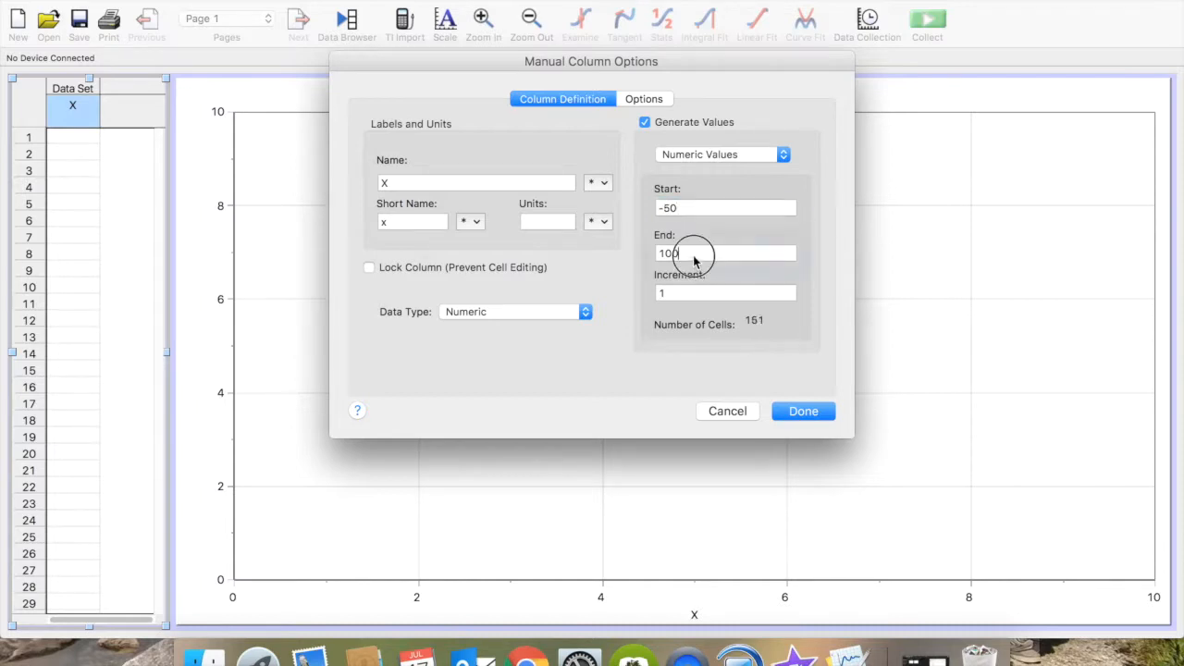
key(BackSpace)
key(BackSpace)
key(BackSpace)
text(50)
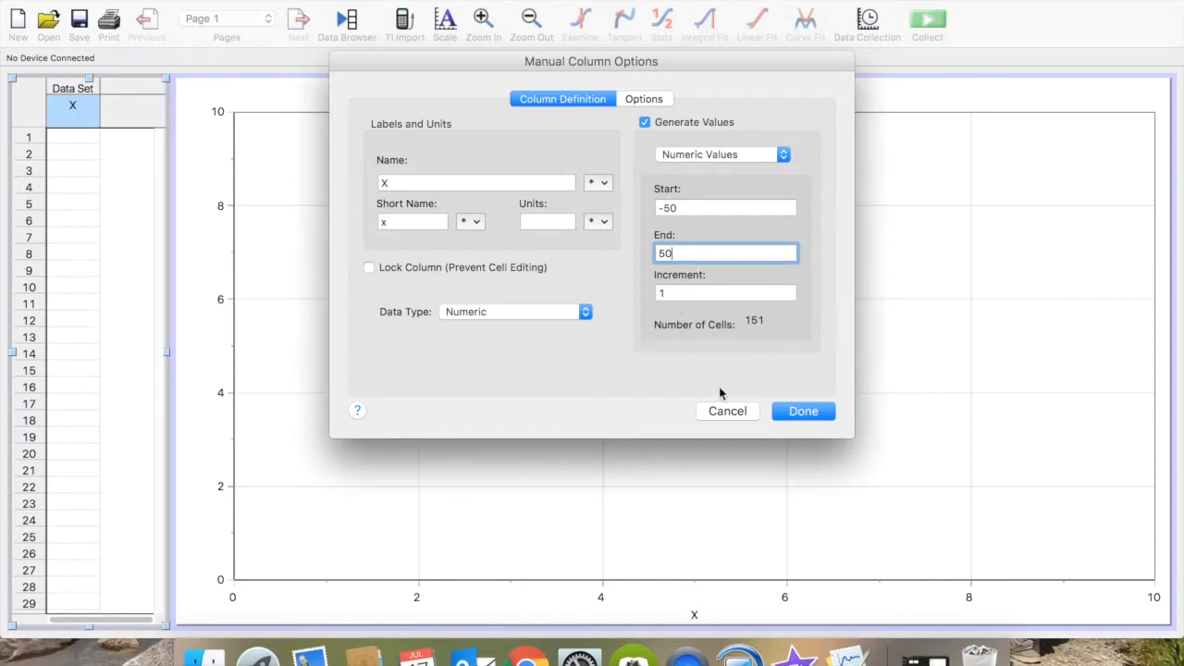
click(801, 412)
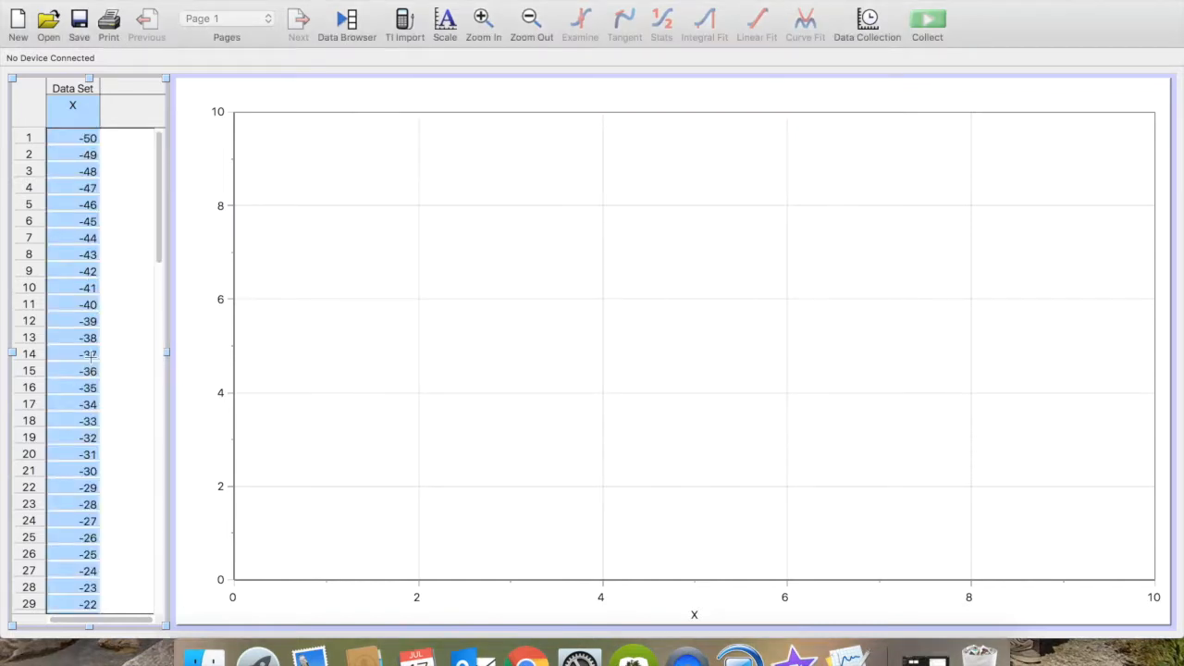
scroll(93, 315, down, 15)
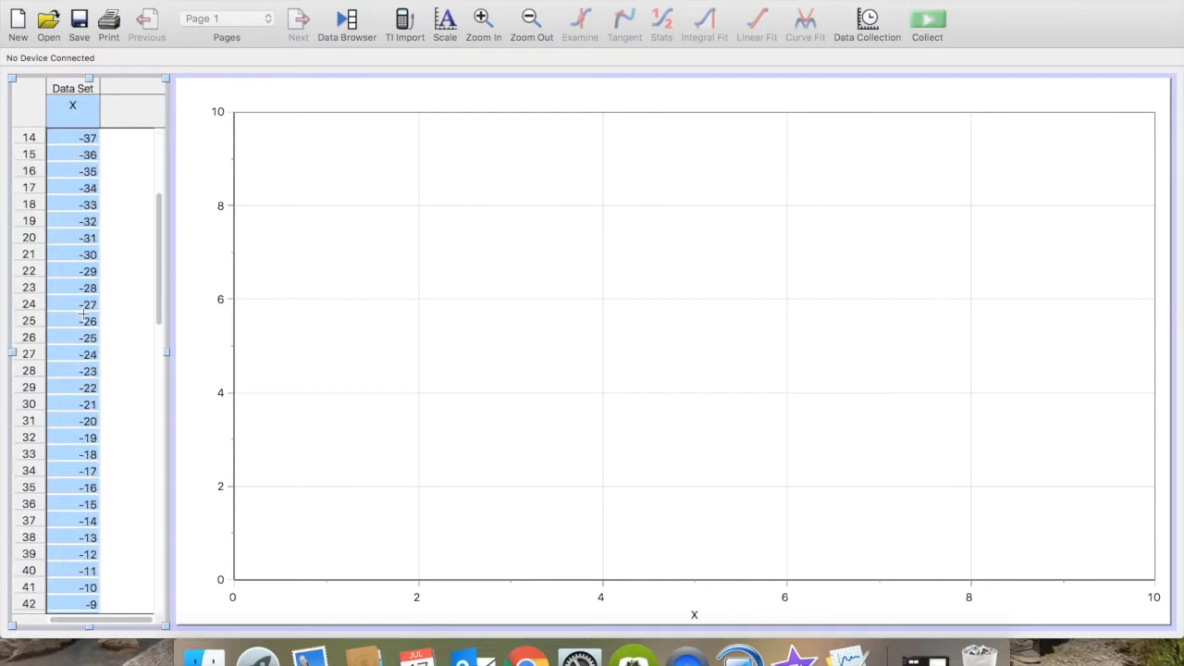
scroll(85, 388, down, 5)
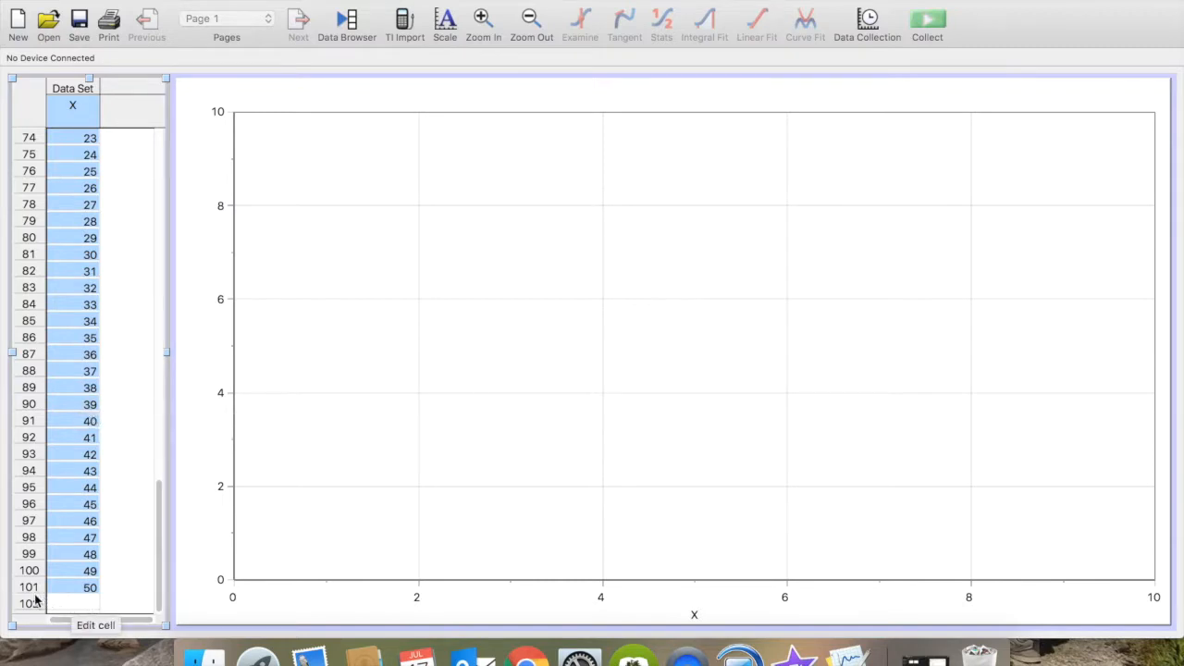
scroll(69, 254, up, 15)
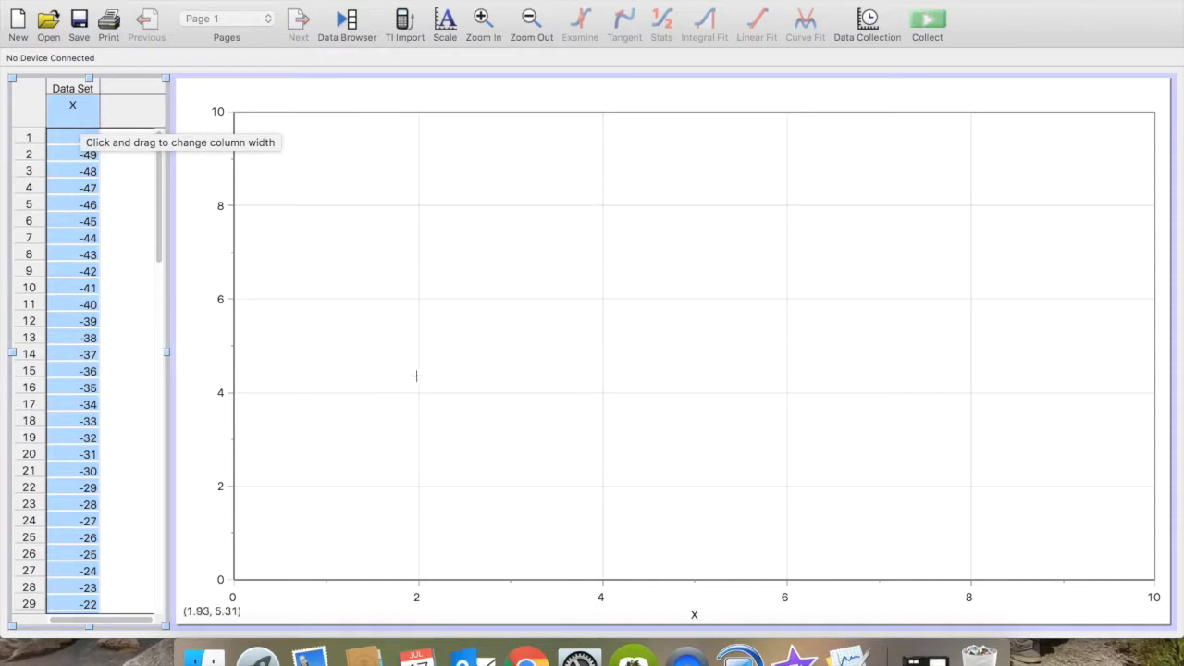
click(687, 655)
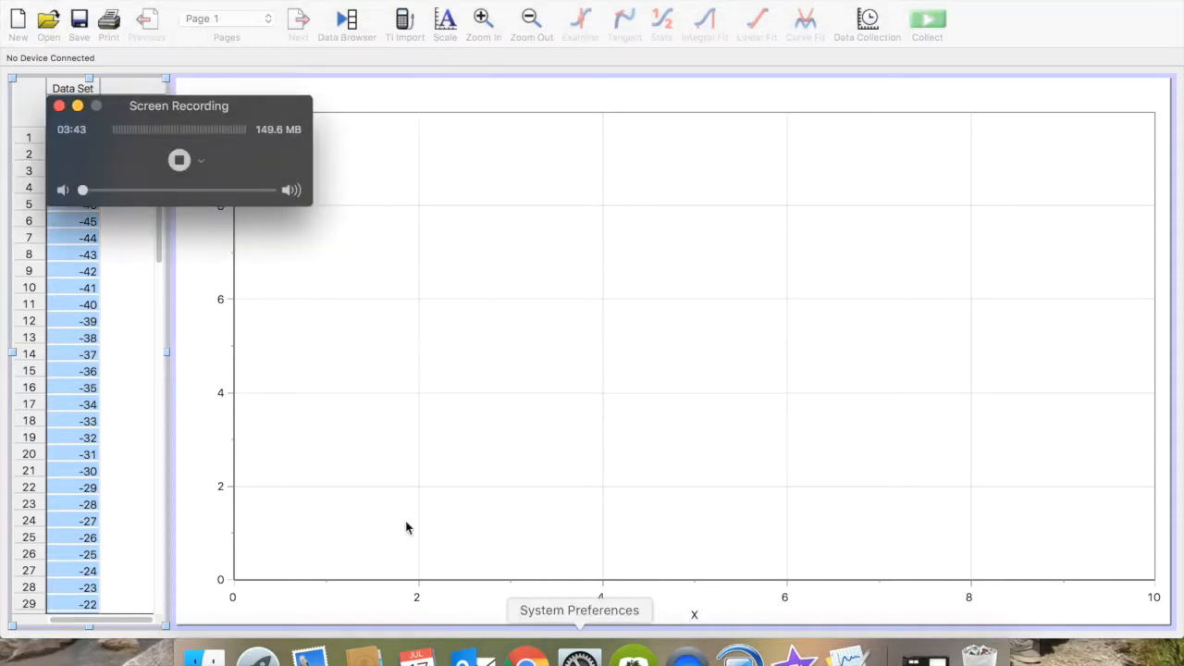
click(575, 349)
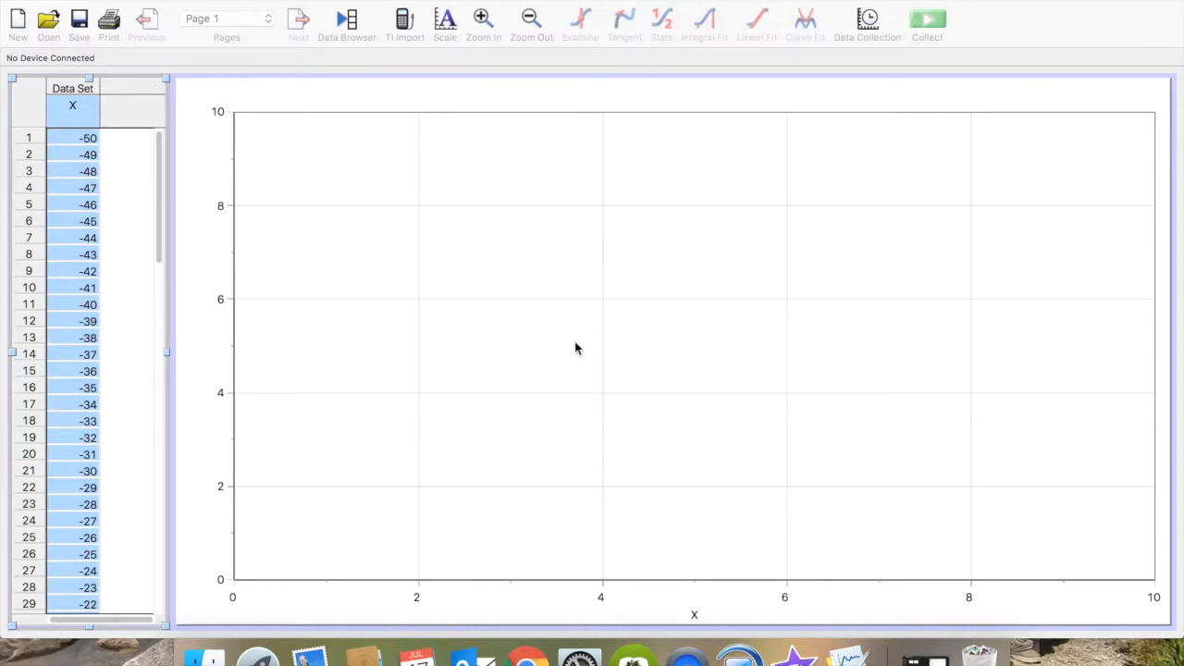
click(354, 159)
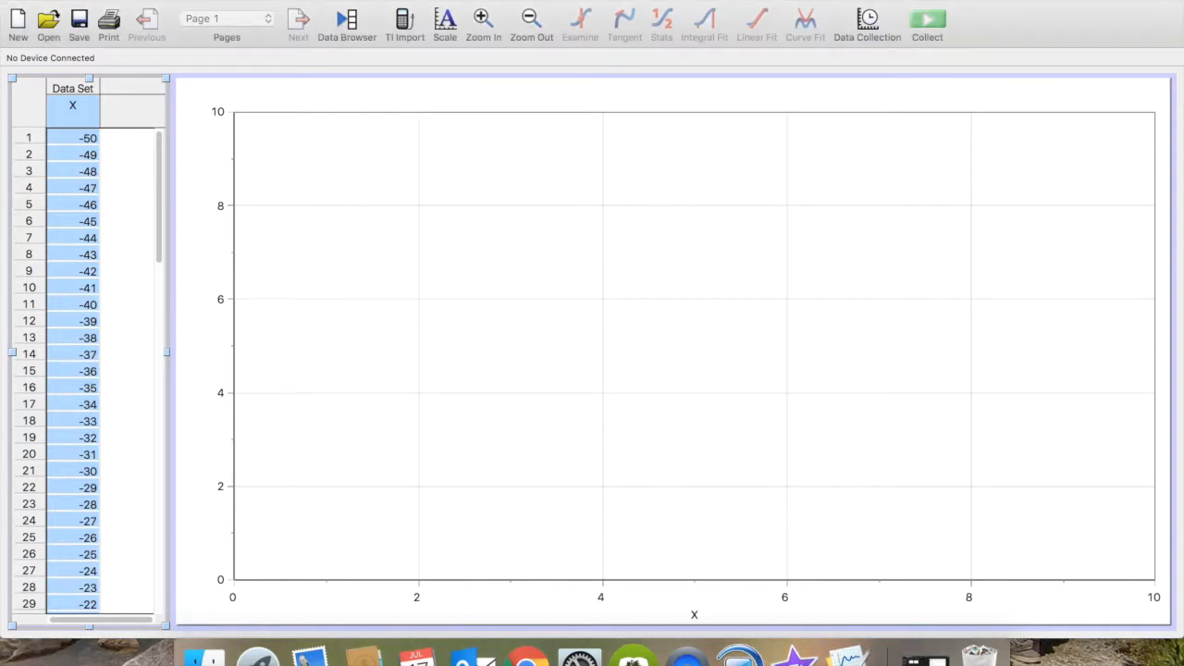
Start a new calculated column with the name Y and the short name y, leaving the units empty.
click(309, 0)
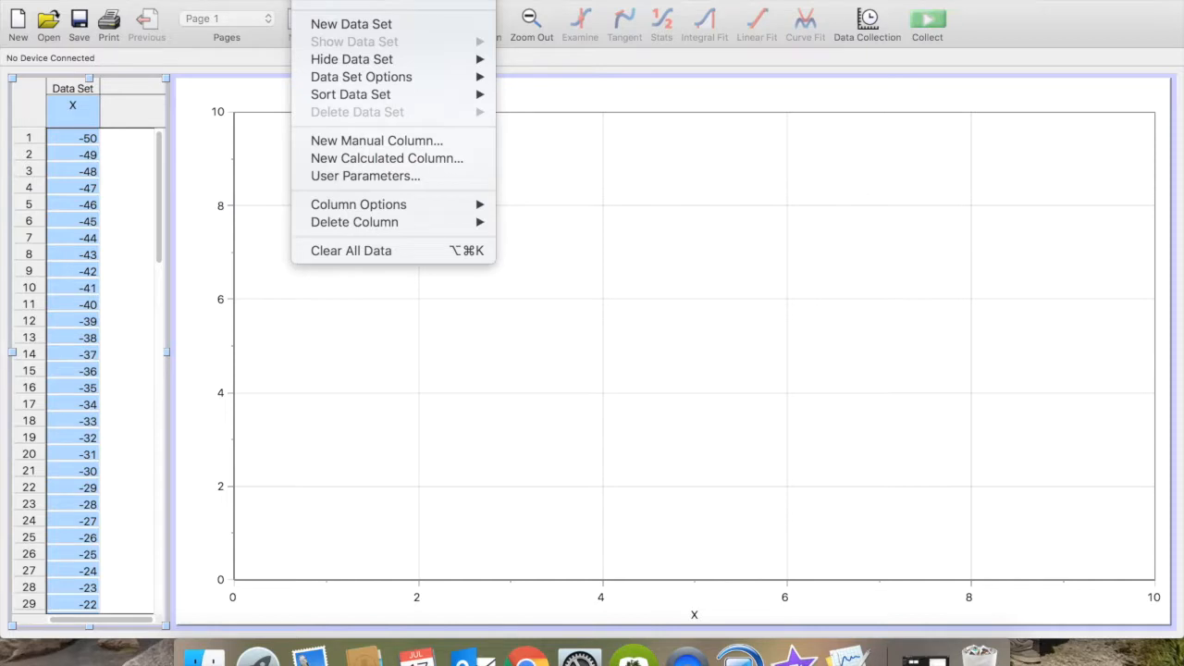
click(370, 159)
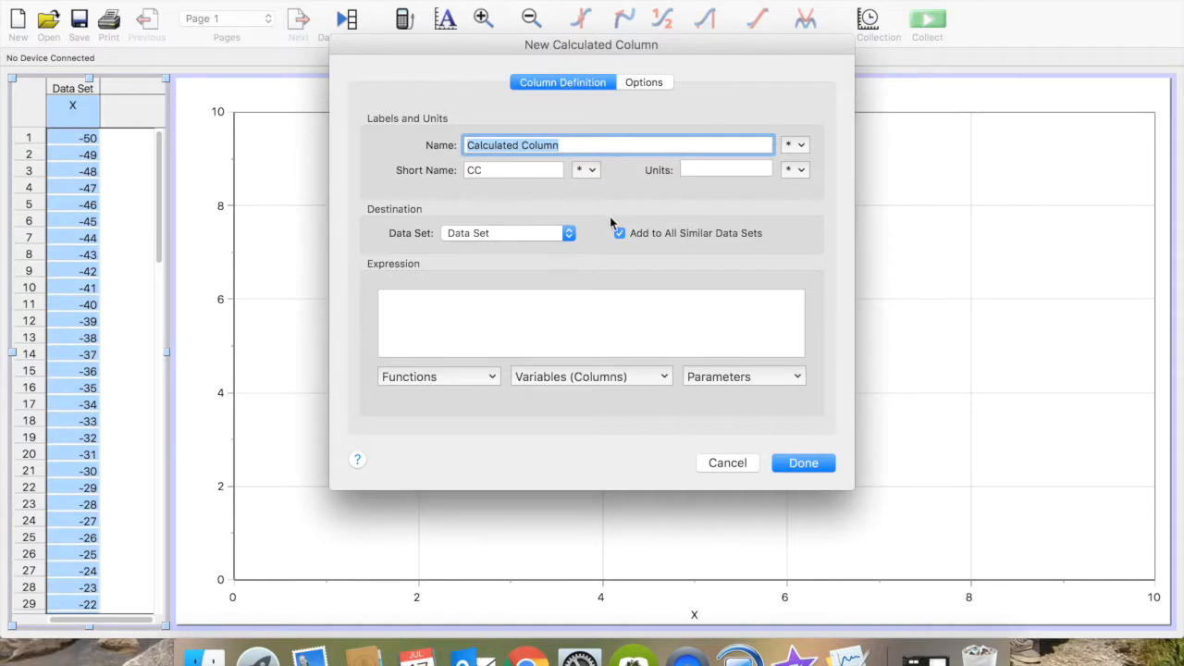
text(Y)
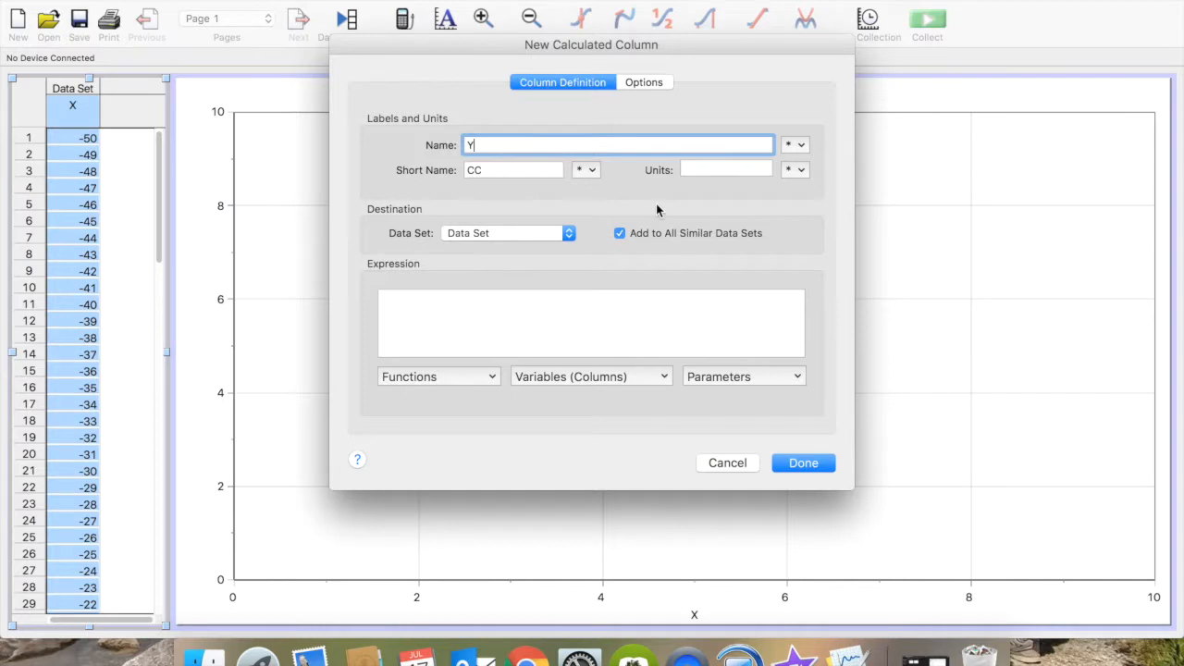
click(507, 170)
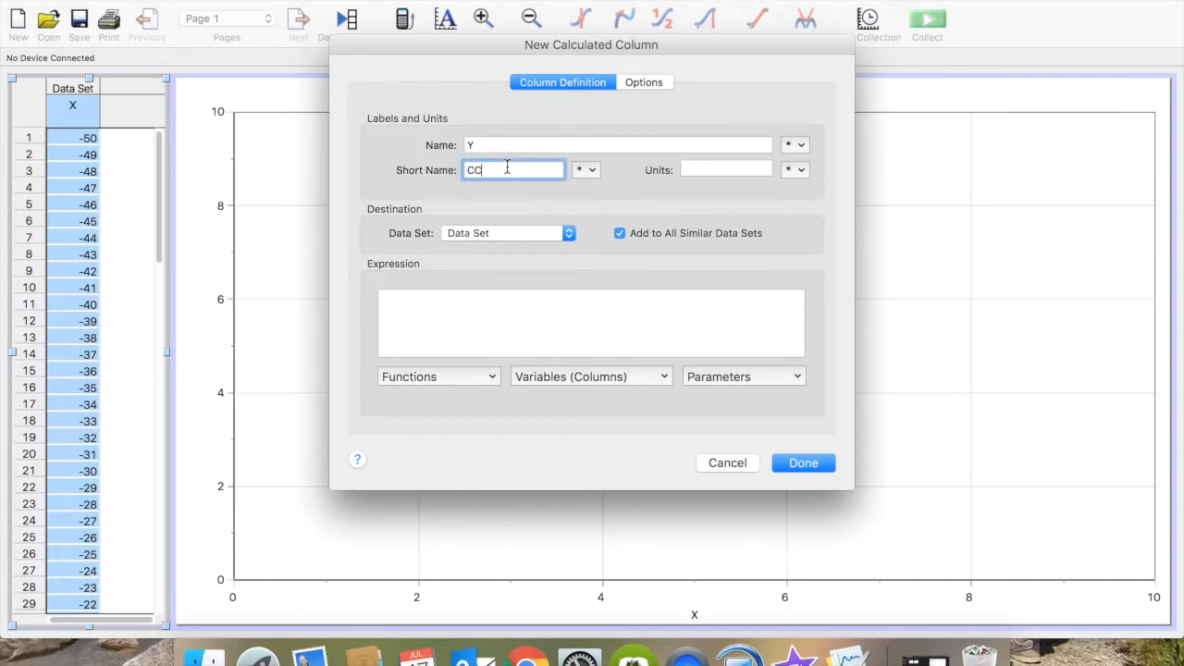
key(BackSpace)
key(BackSpace)
text(y)
click(799, 170)
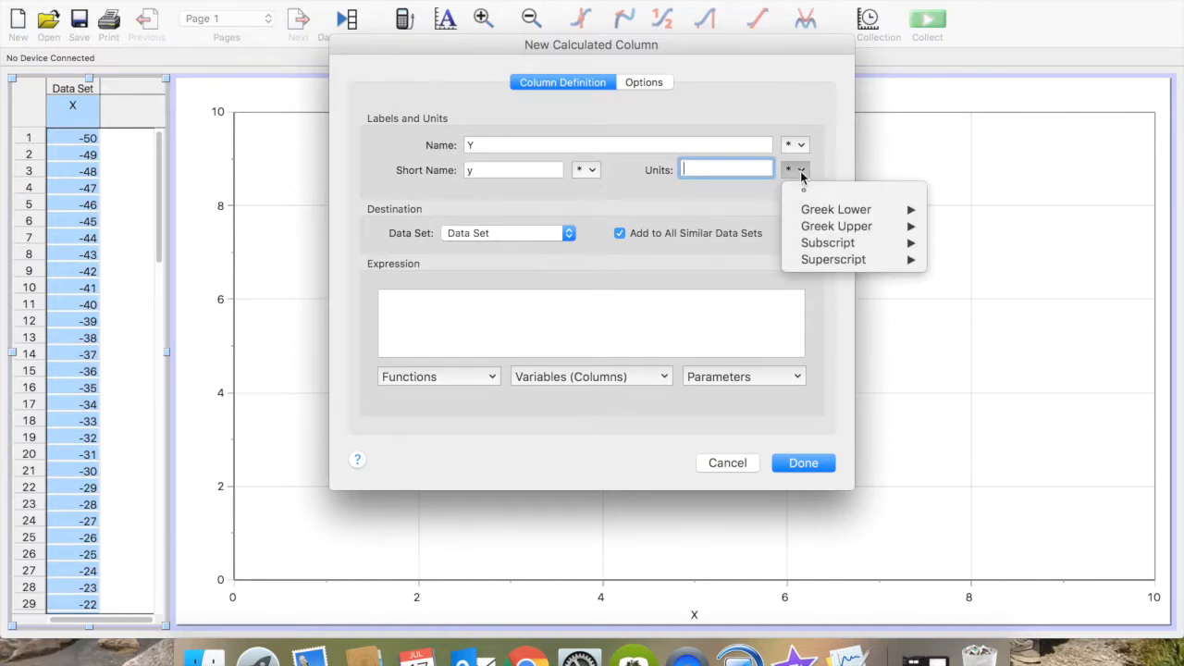
click(801, 171)
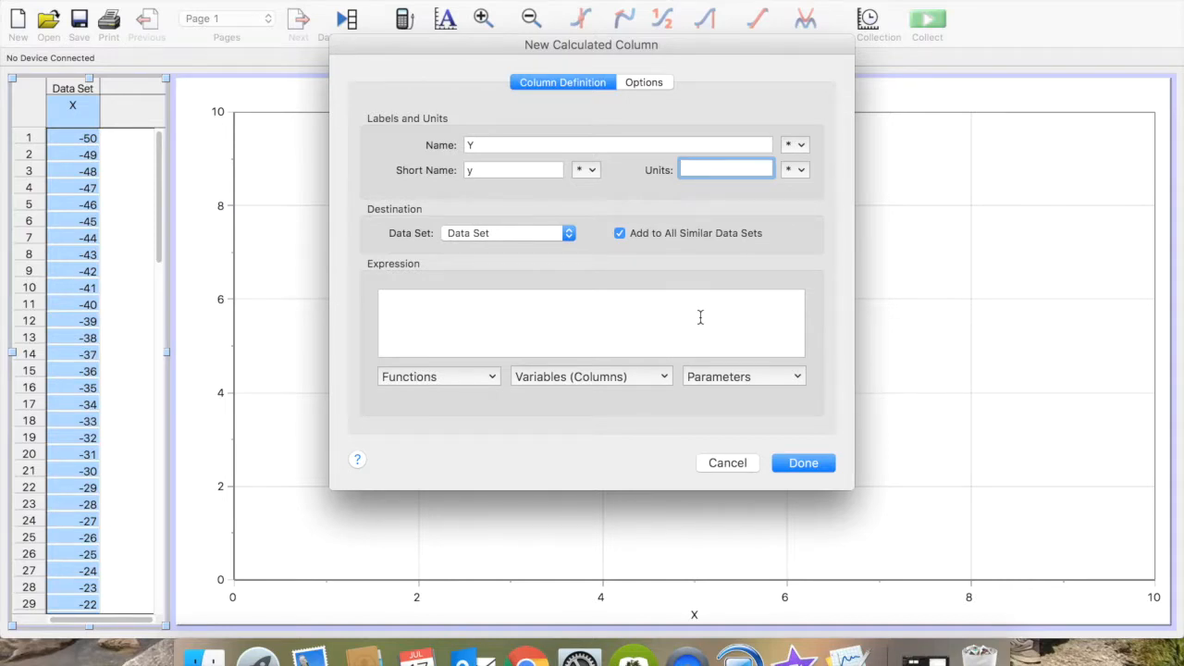
Define the calculated column's expression as 2*"X", inserting X as a column variable, and create the column.
click(424, 304)
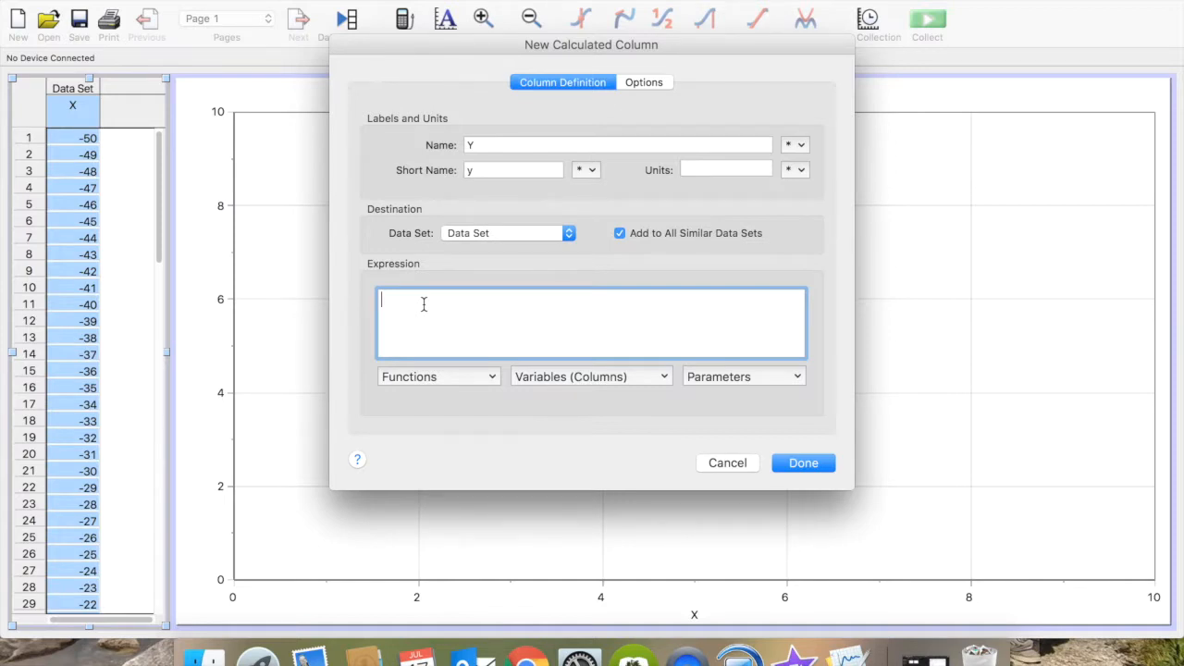
text(2*)
text("X")
key(BackSpace)
key(BackSpace)
key(BackSpace)
click(580, 381)
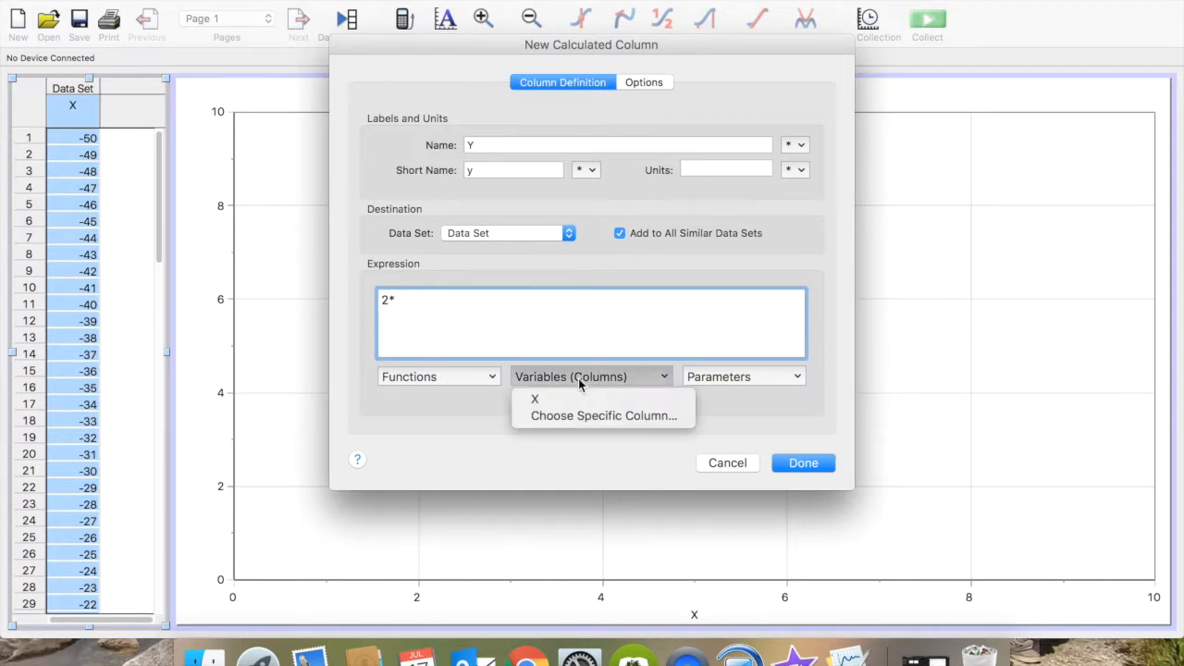
click(573, 401)
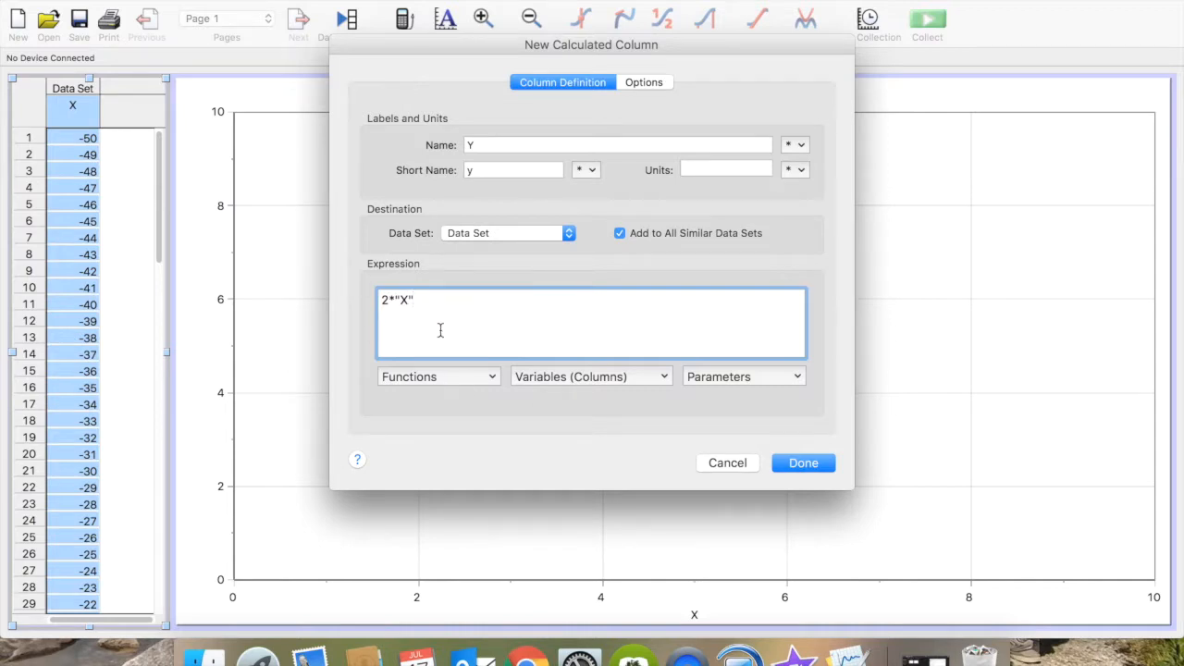
click(805, 468)
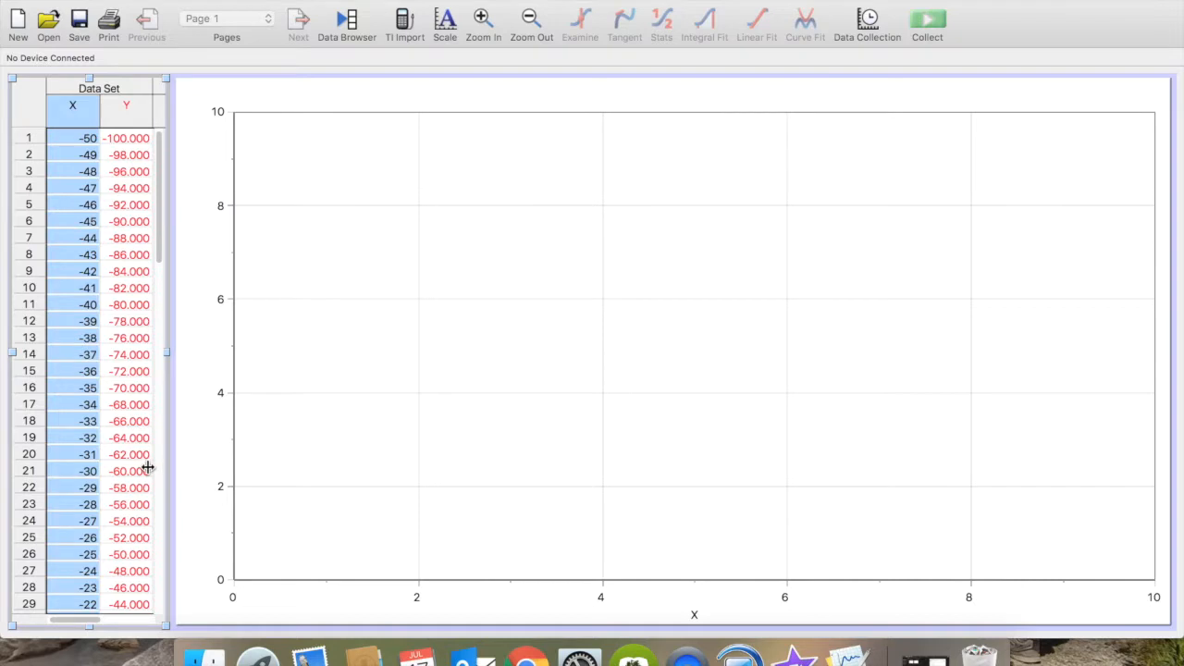
drag(160, 212, 185, 441)
scroll(118, 423, down, 8)
scroll(118, 424, up, 20)
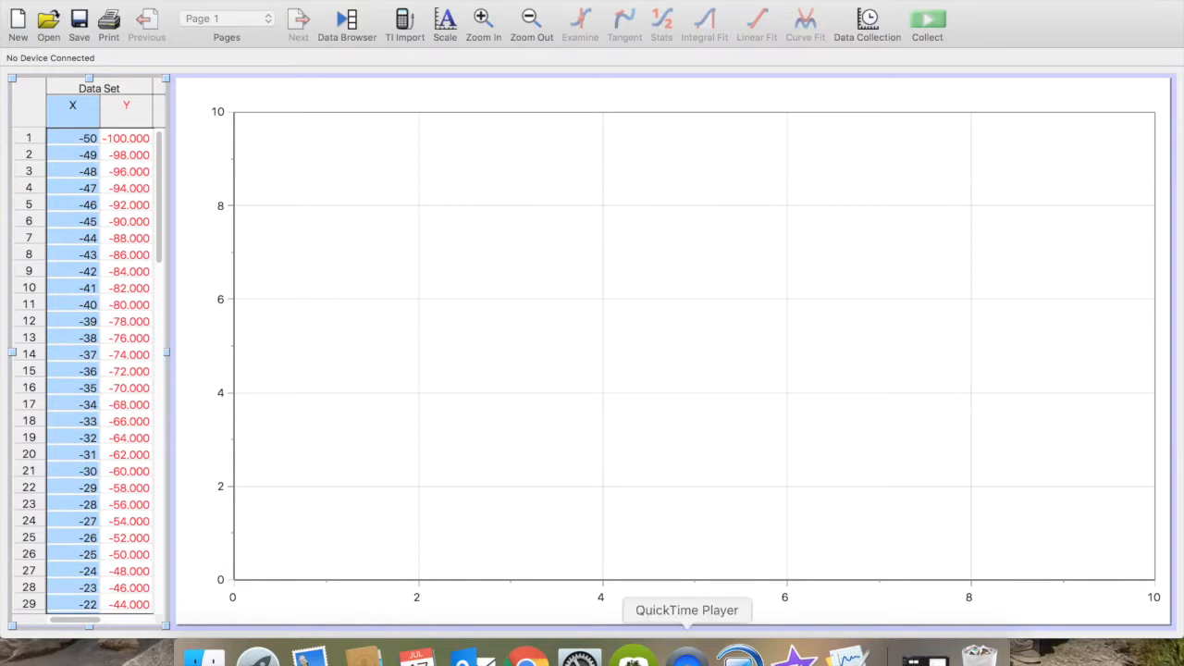
click(686, 658)
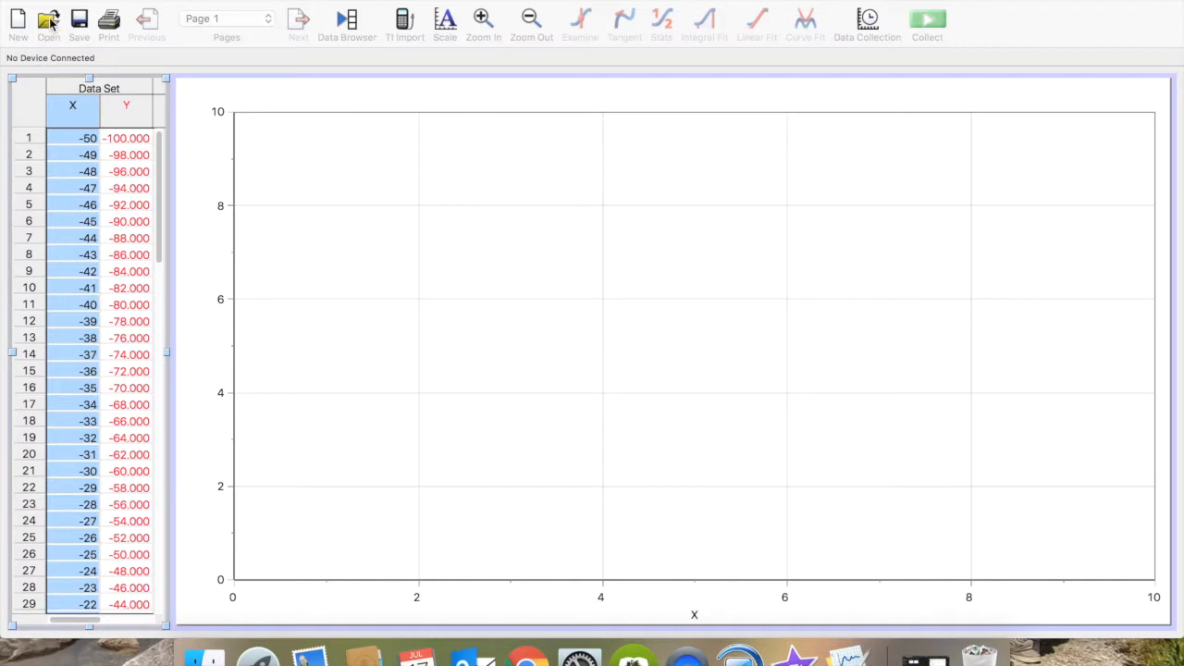
click(76, 0)
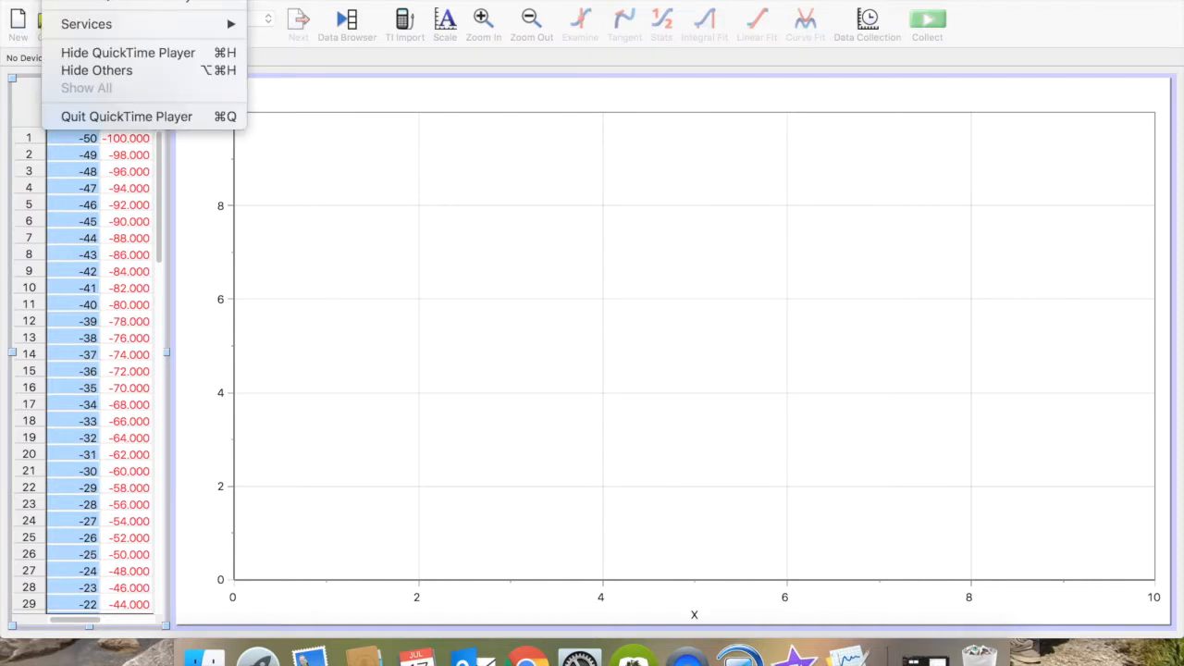
mouse_move(194, 0)
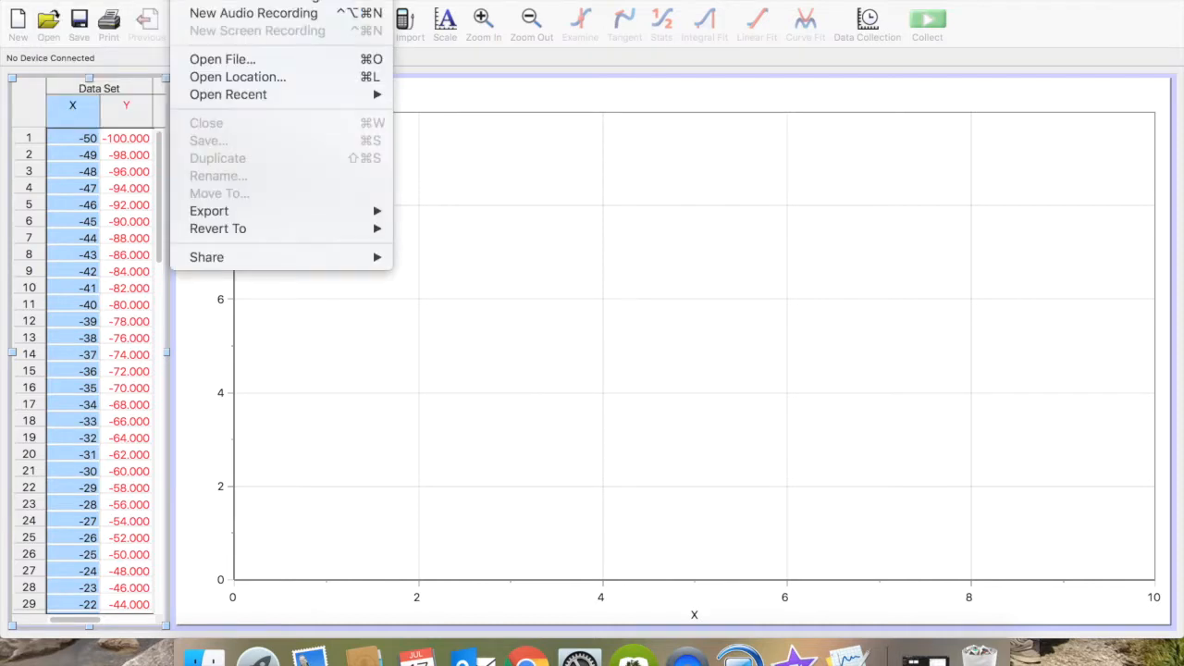
click(76, 0)
click(398, 103)
click(183, 169)
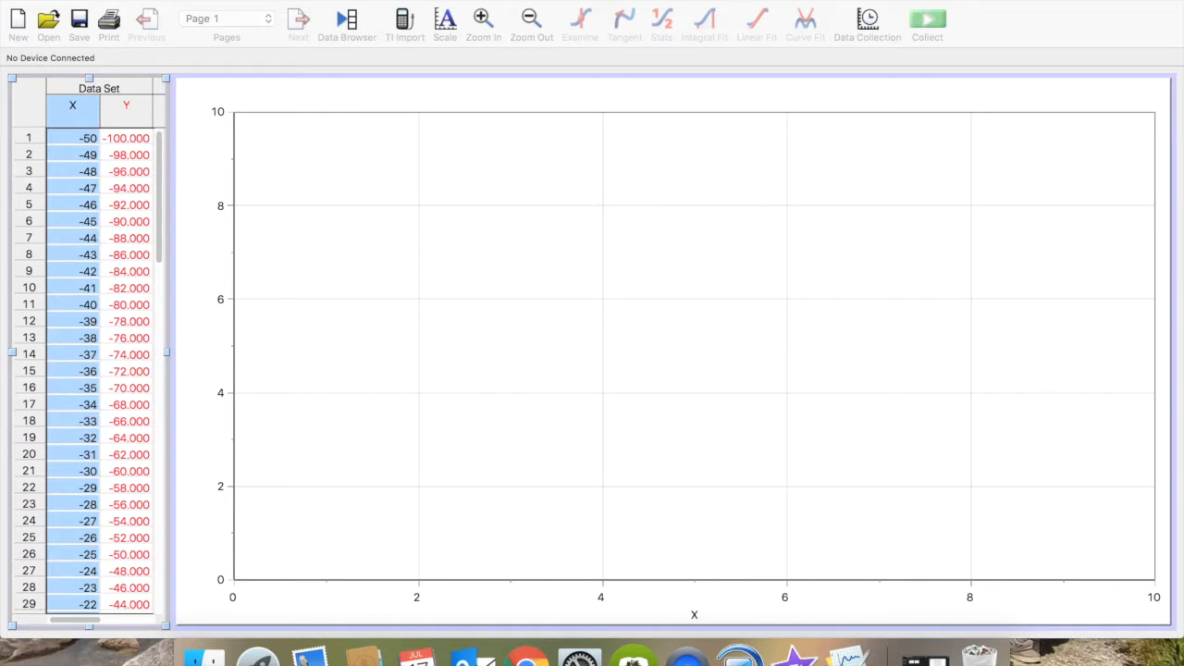
click(187, 0)
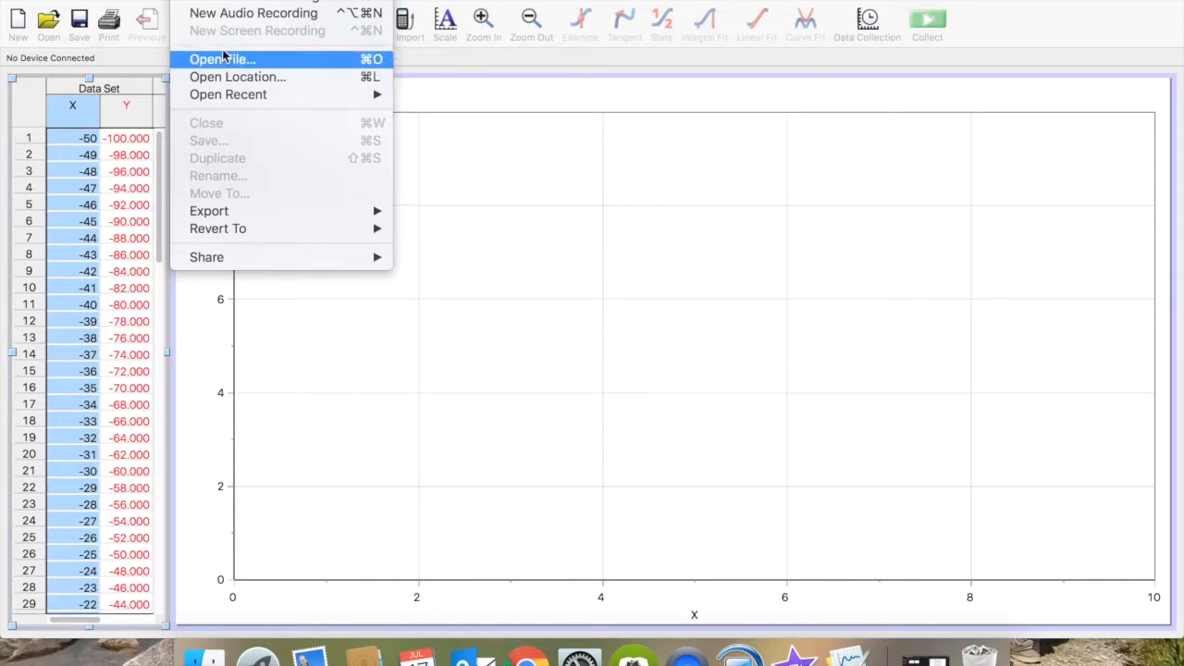
click(79, 26)
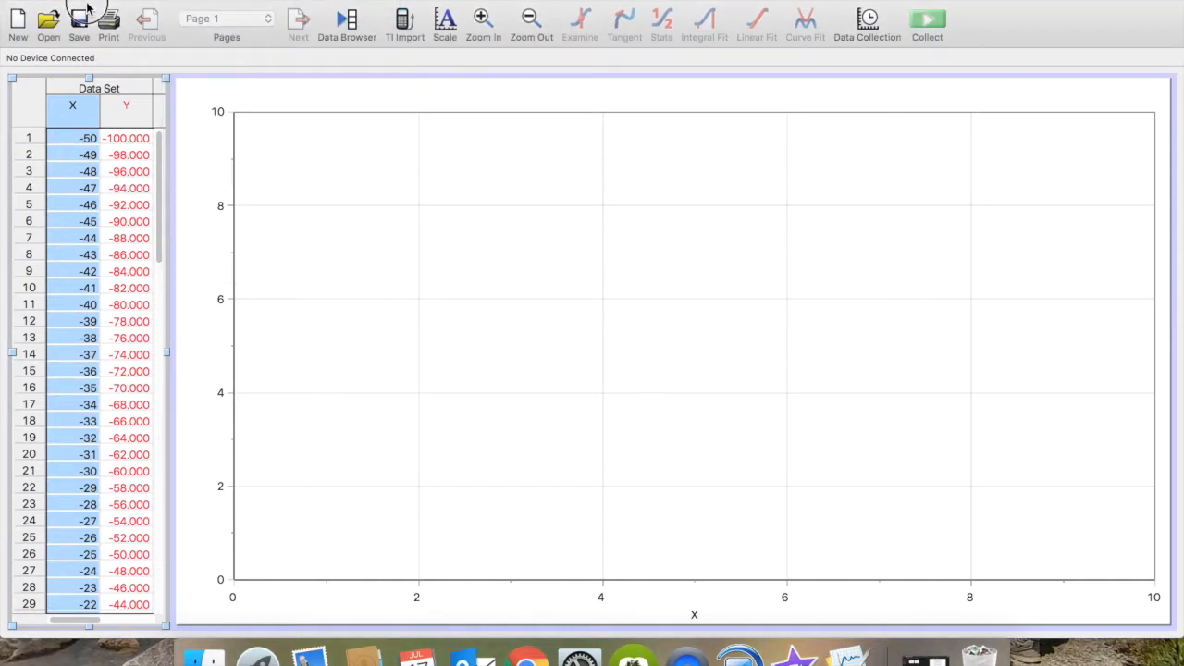
Save the data file to the Desktop as "Lab Pi (part a)" and quit the program.
click(80, 26)
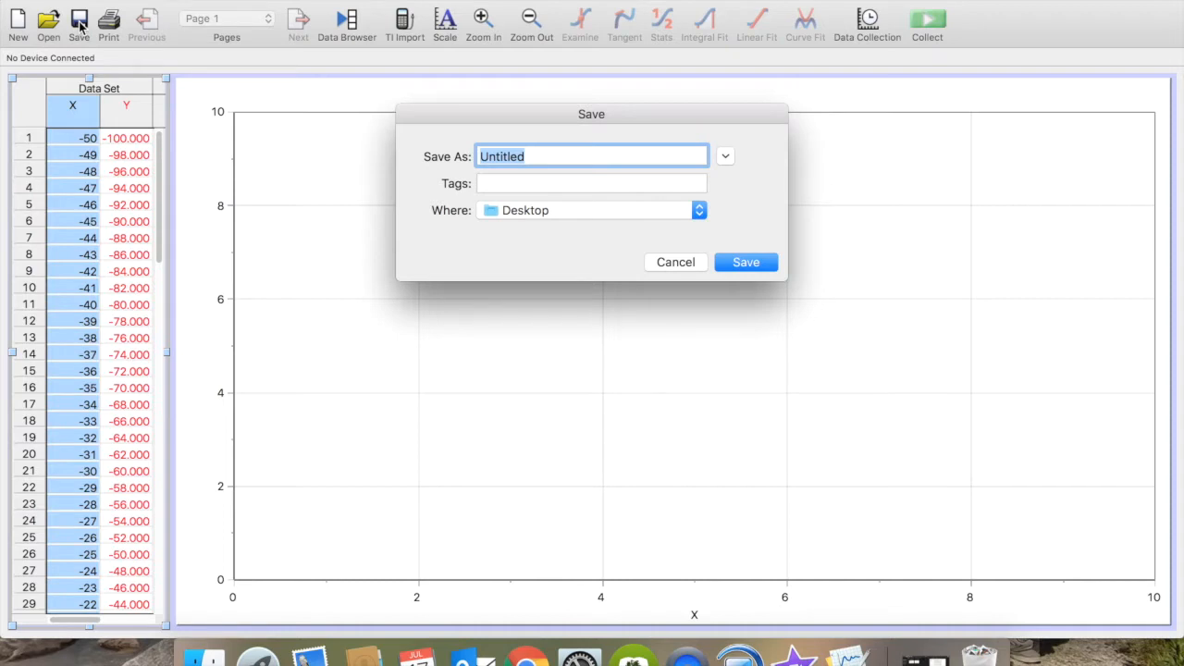
text(Lab O)
key(BackSpace)
text(Pi (part)
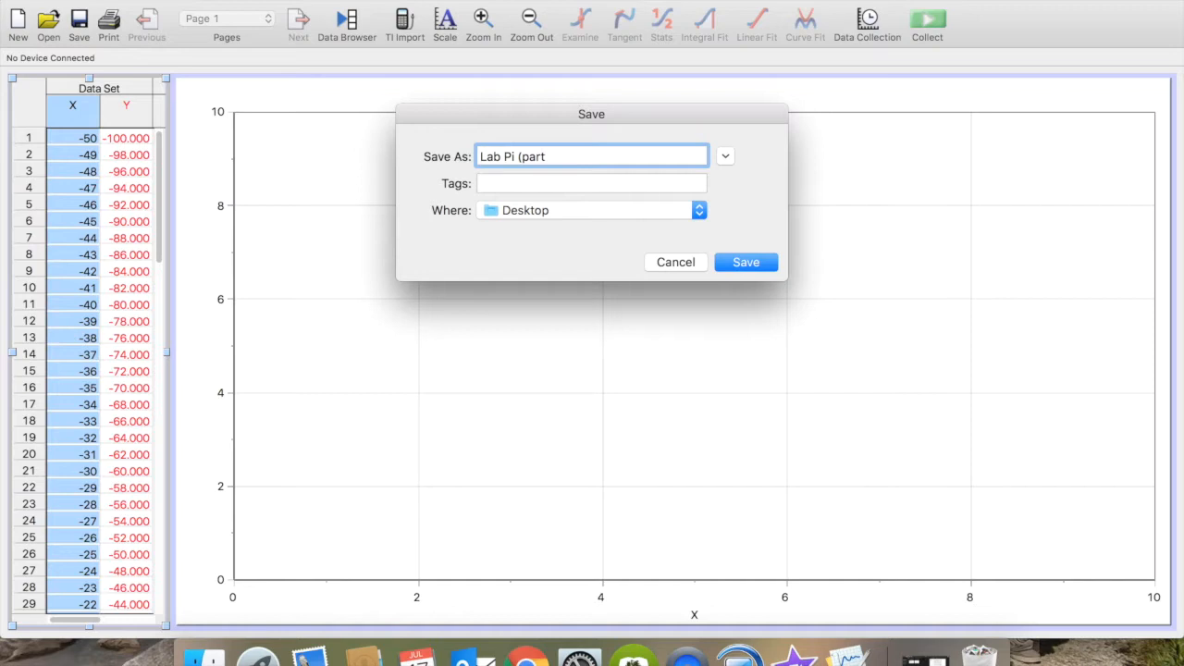
text( a))
click(719, 264)
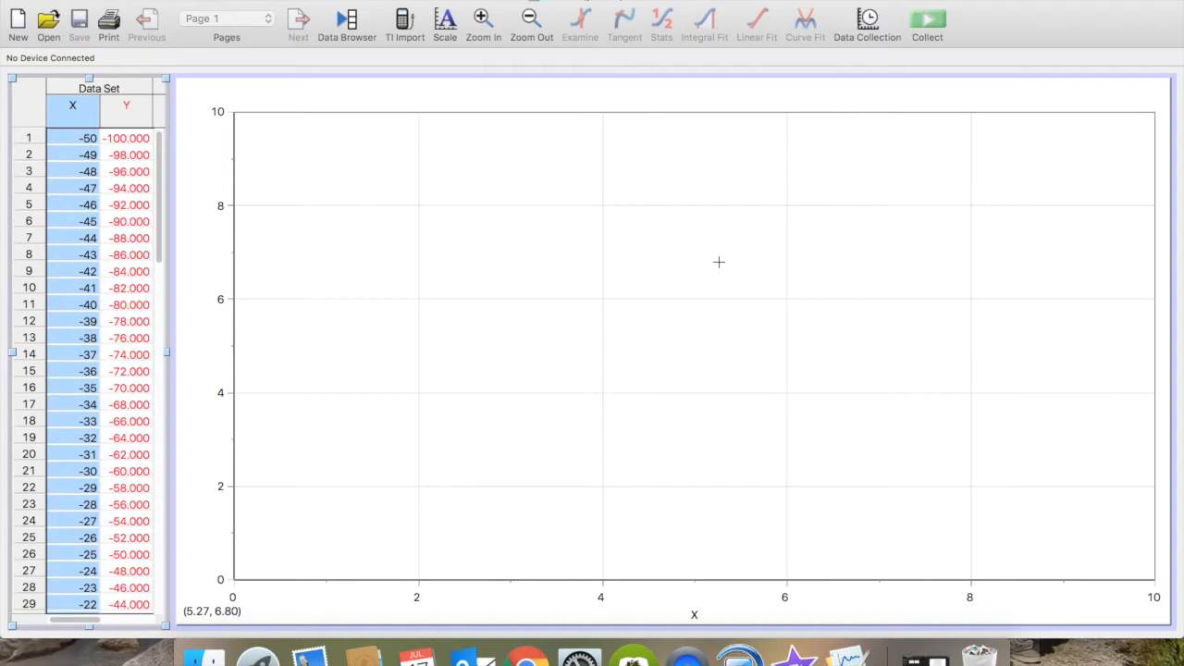
right_click(847, 656)
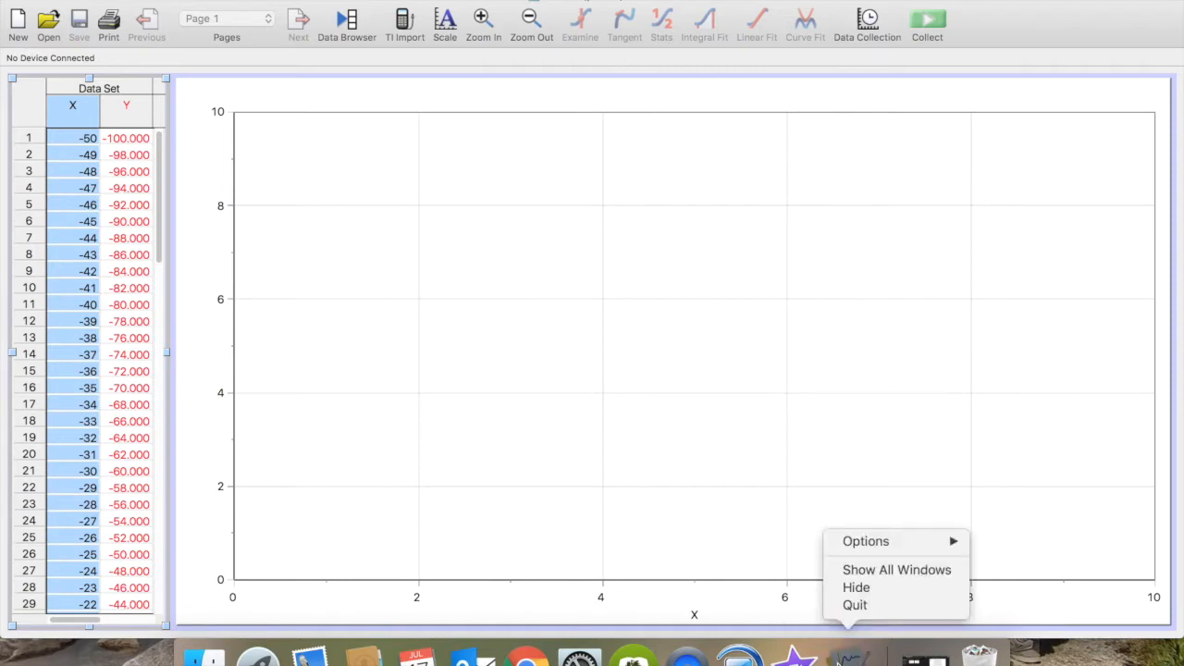
click(861, 606)
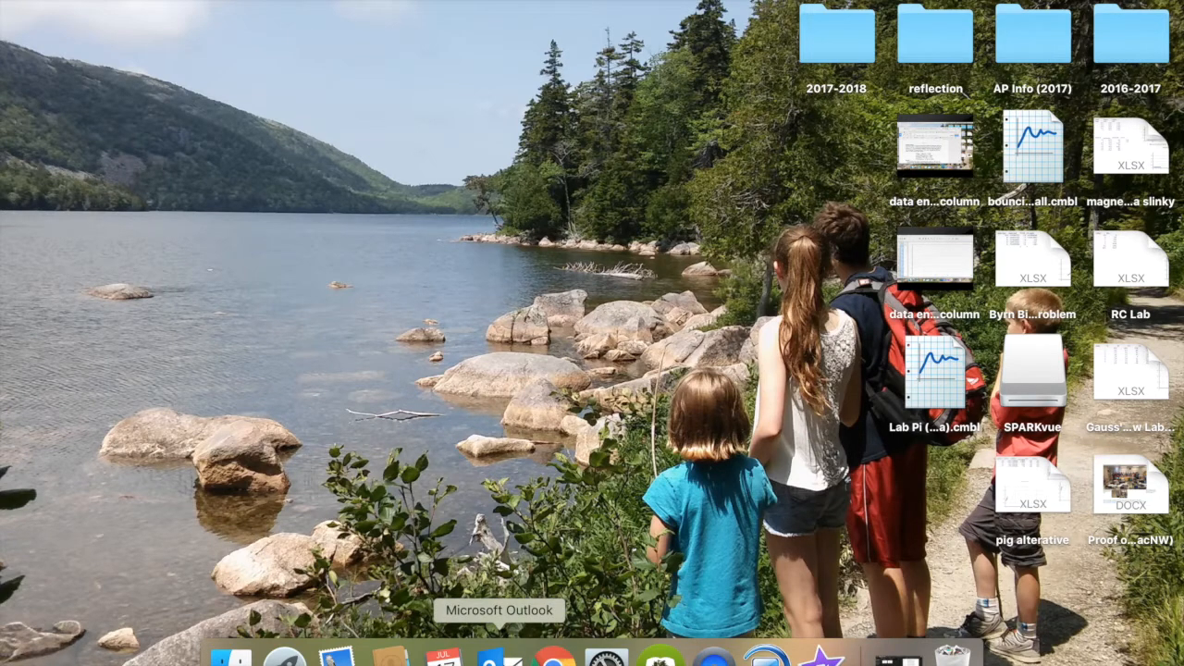
Switch to Chrome, open a browser window under the other user profile and go to Google Drive.
click(554, 657)
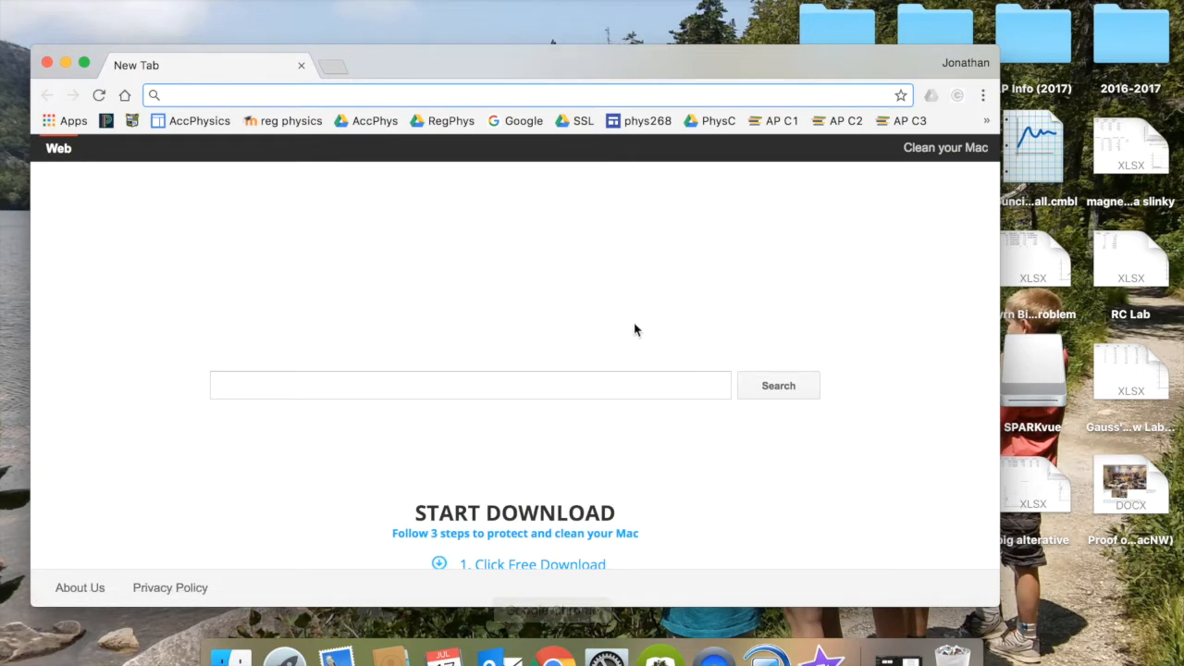
click(516, 128)
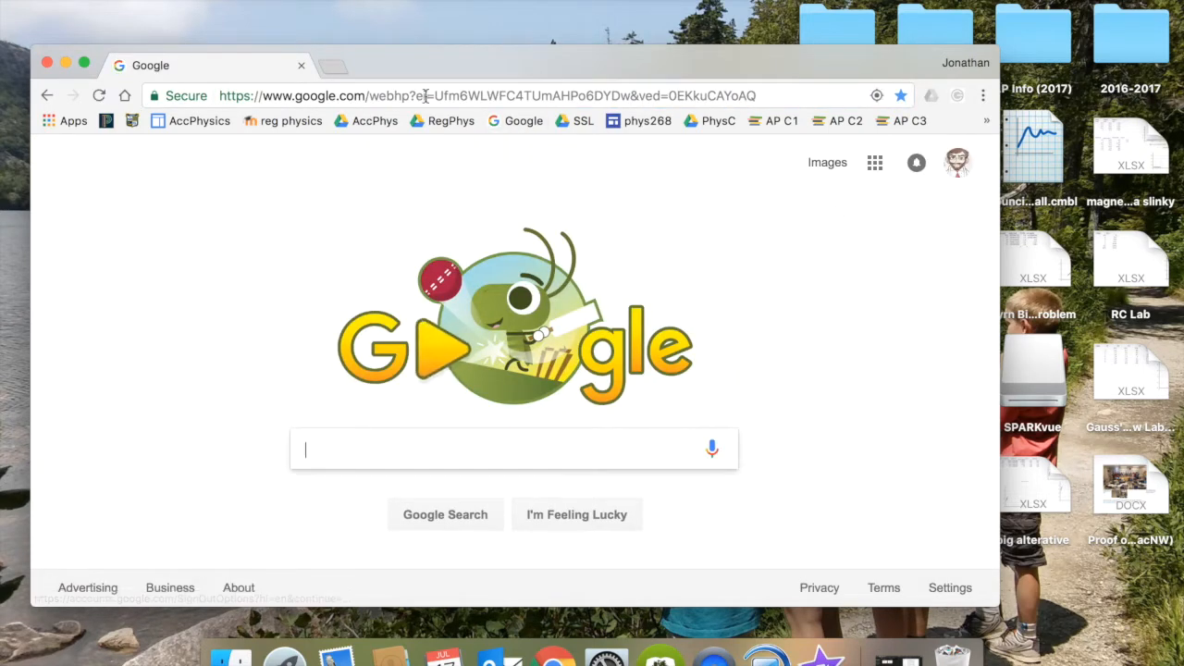
click(401, 1)
click(442, 67)
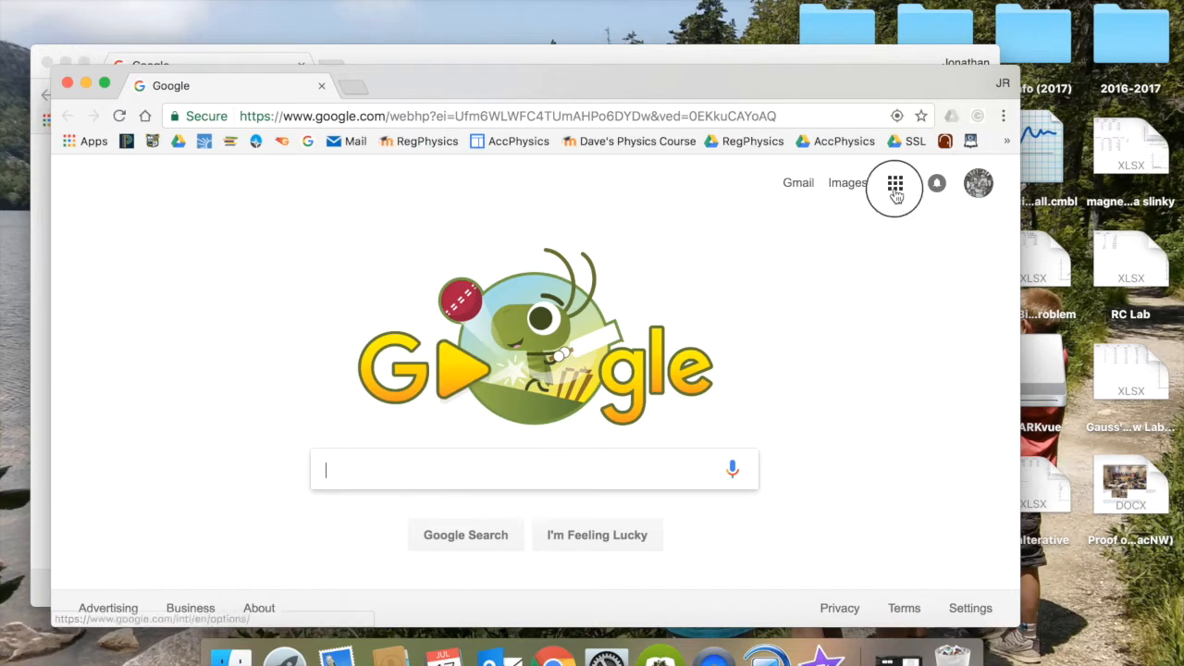
click(896, 185)
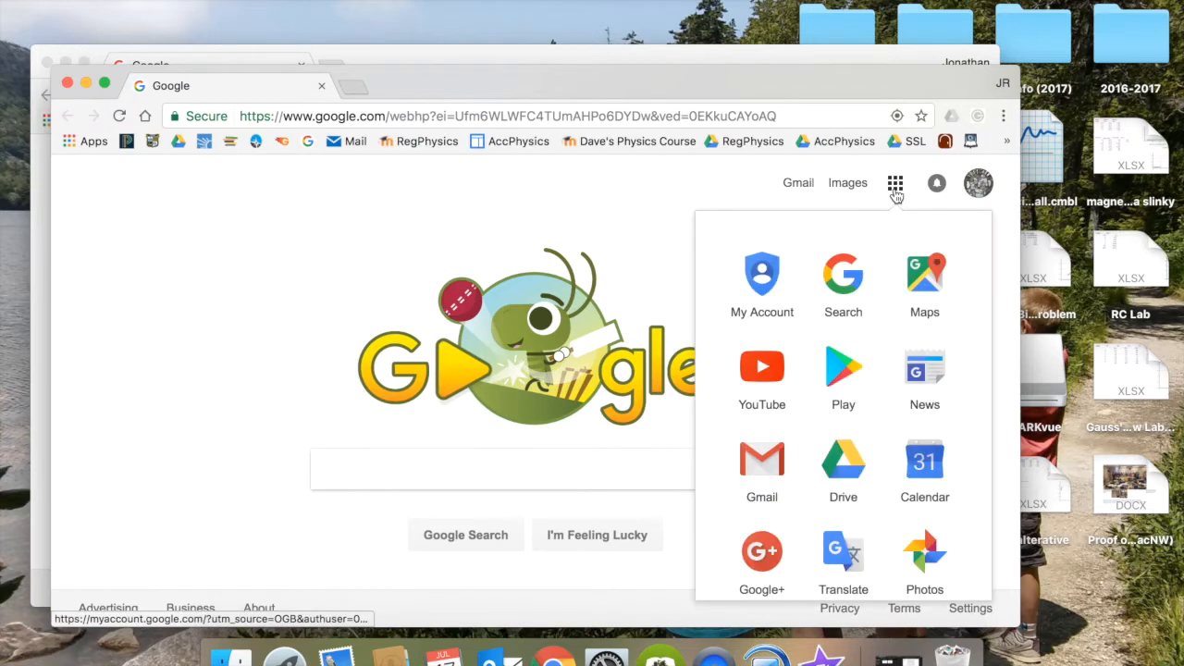
click(829, 501)
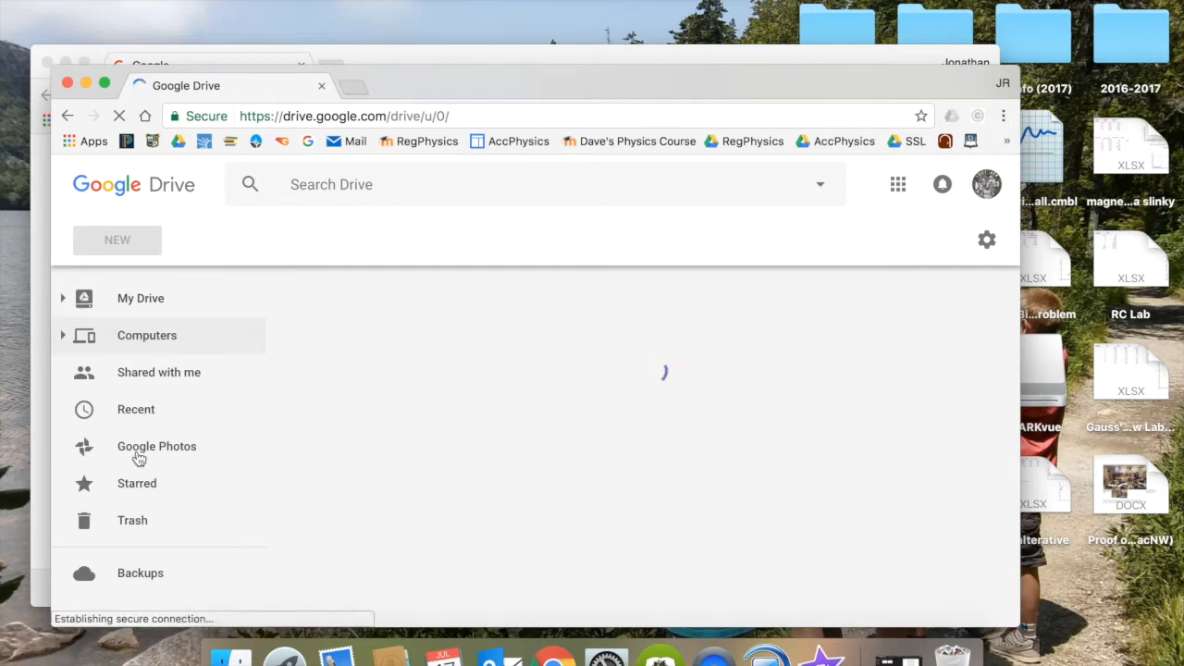
Open the folder titled with the teacher's surname among the items shared with this account.
click(239, 379)
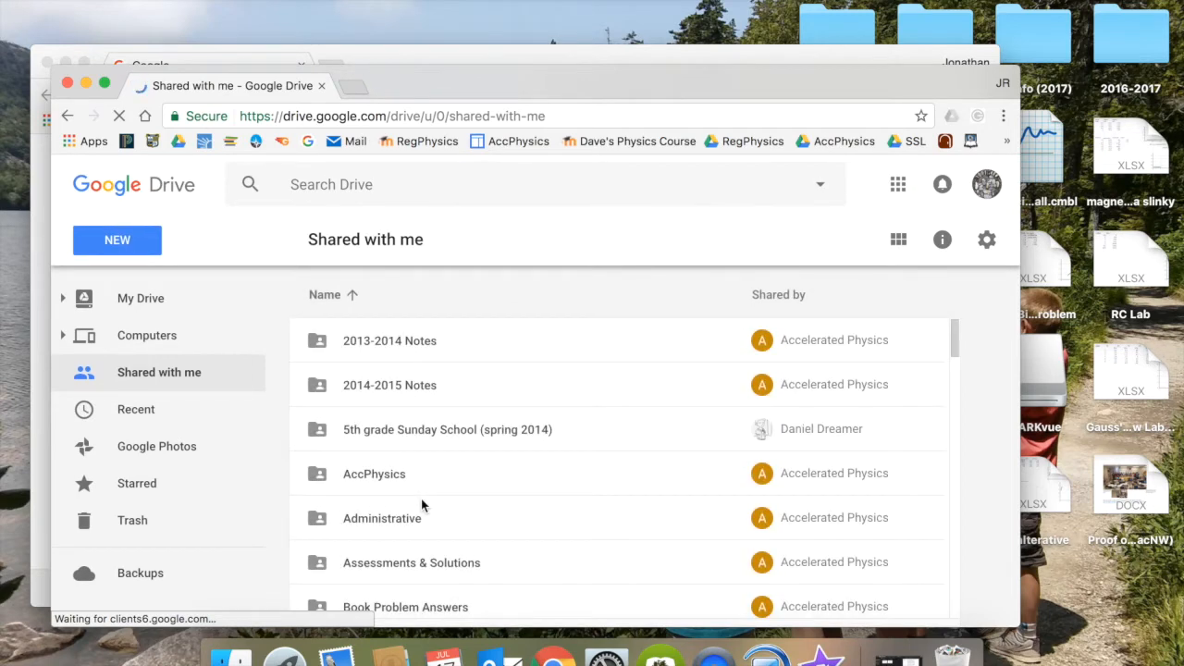
scroll(422, 506, down, 2)
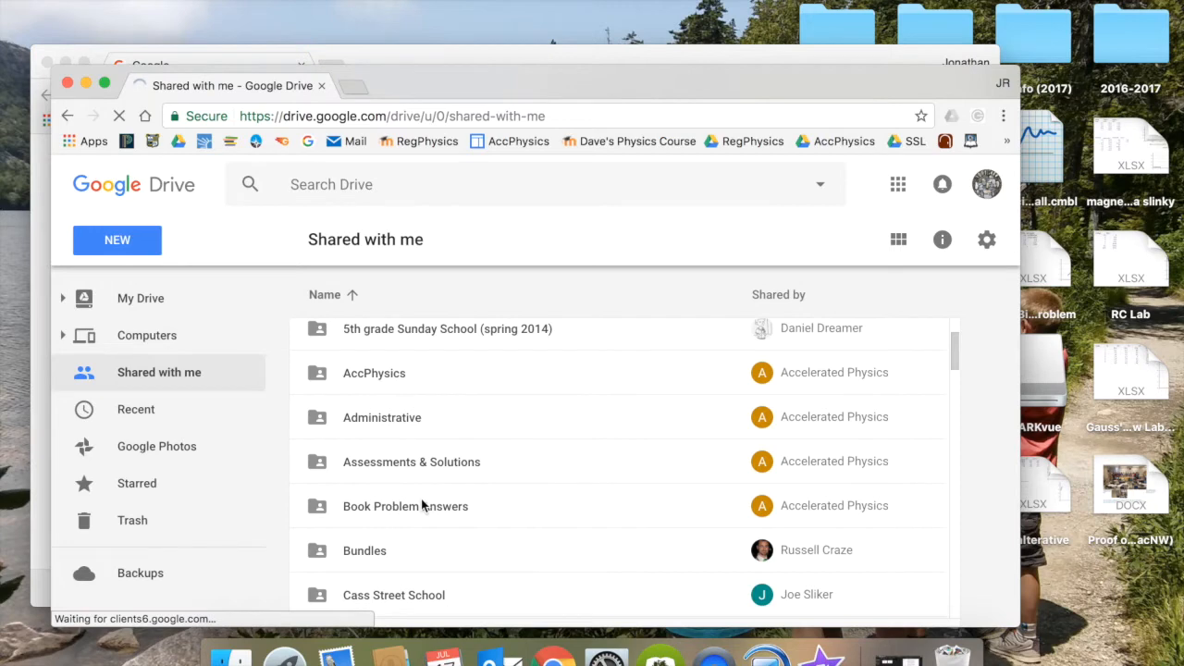
scroll(421, 504, down, 5)
scroll(385, 536, down, 6)
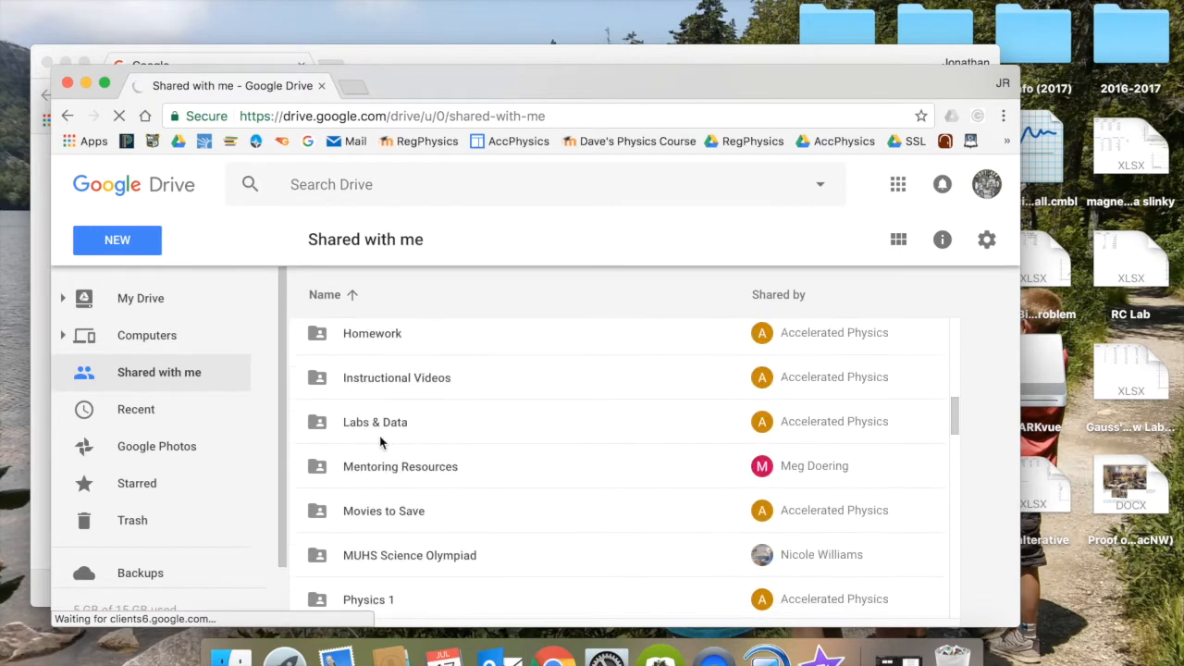
scroll(404, 443, up, 4)
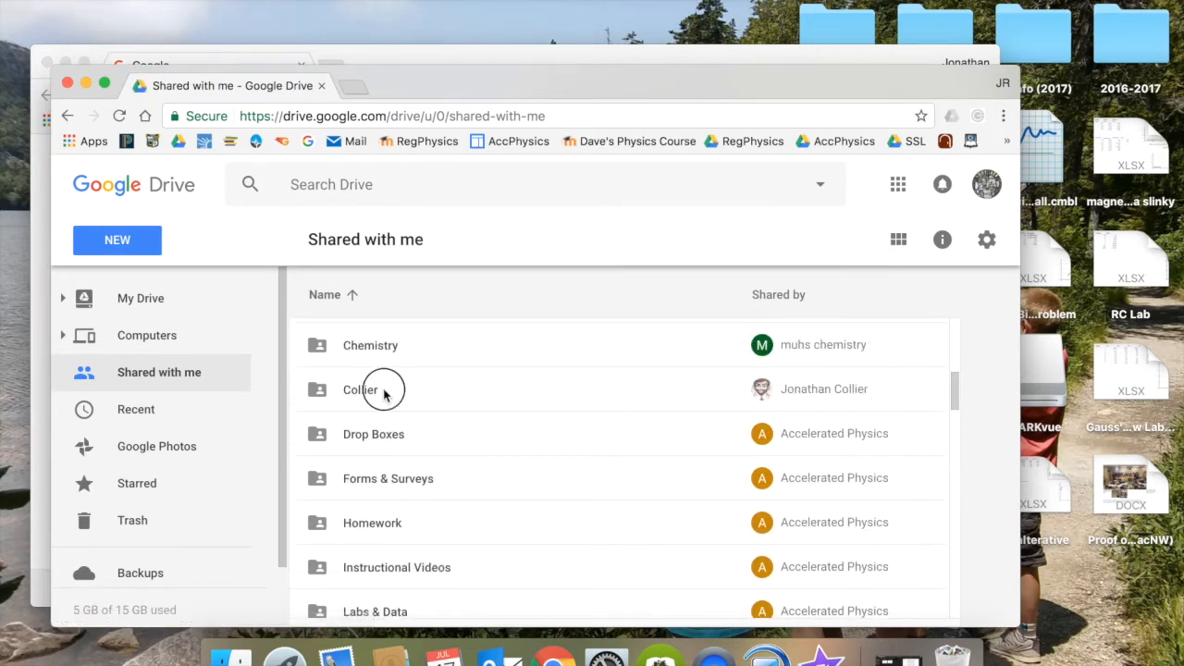
double_click(383, 388)
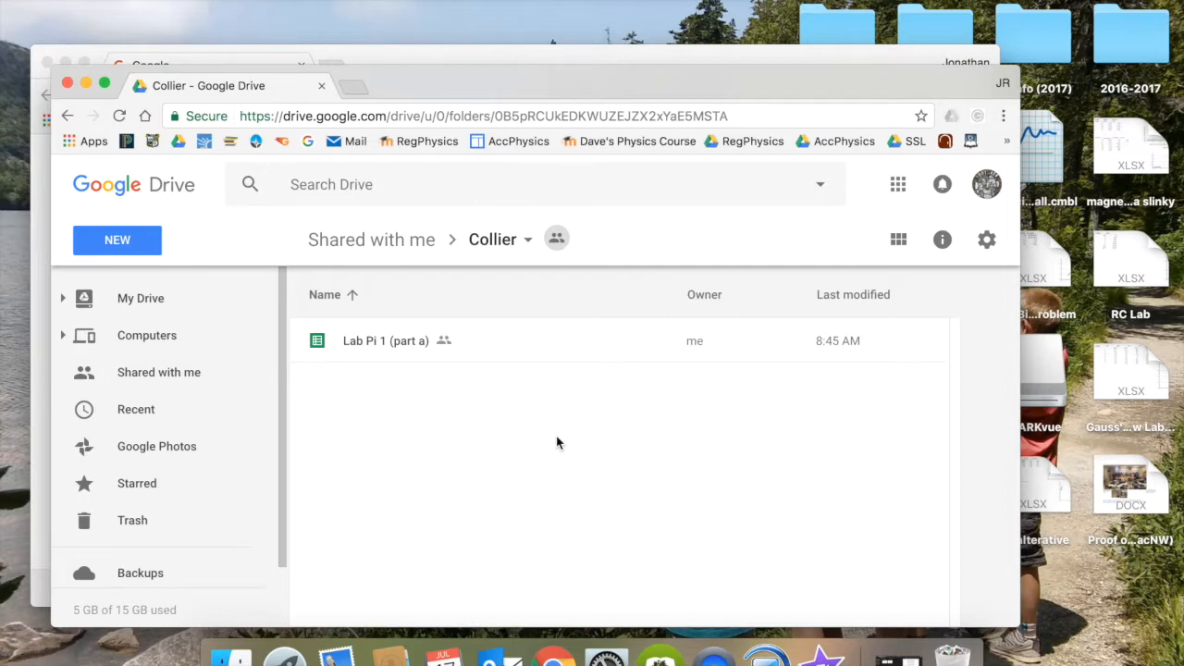
Upload "Lab Pi (part a).cmbl" from the Desktop to the shared folder and dismiss the upload notification.
click(109, 241)
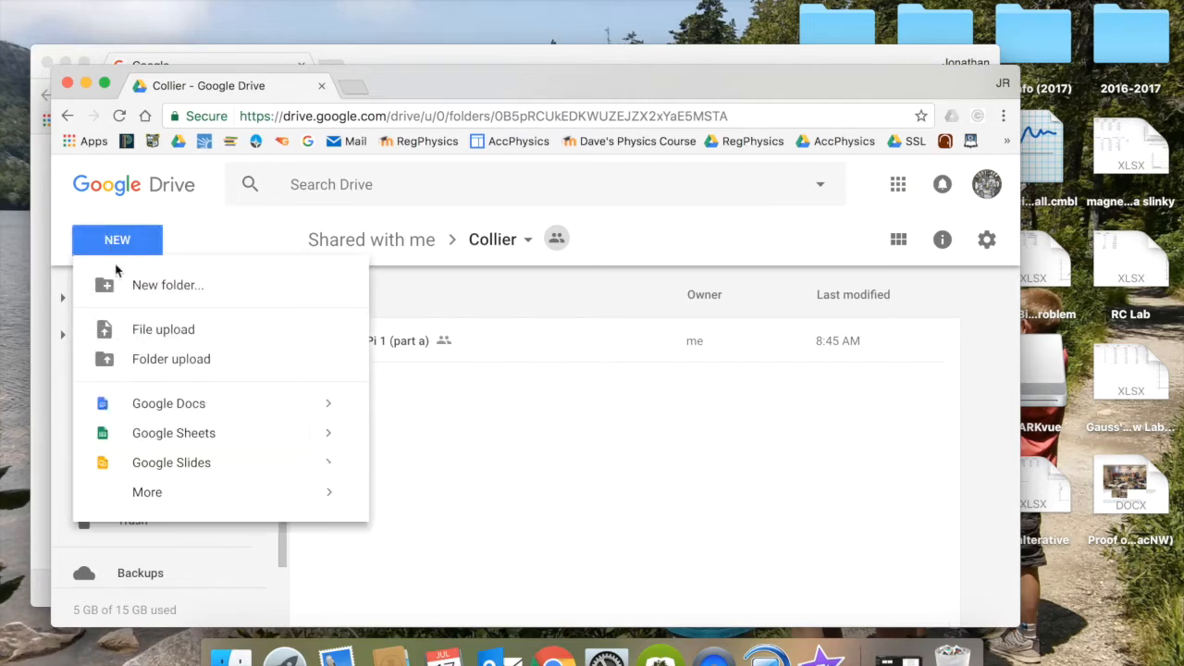
click(144, 337)
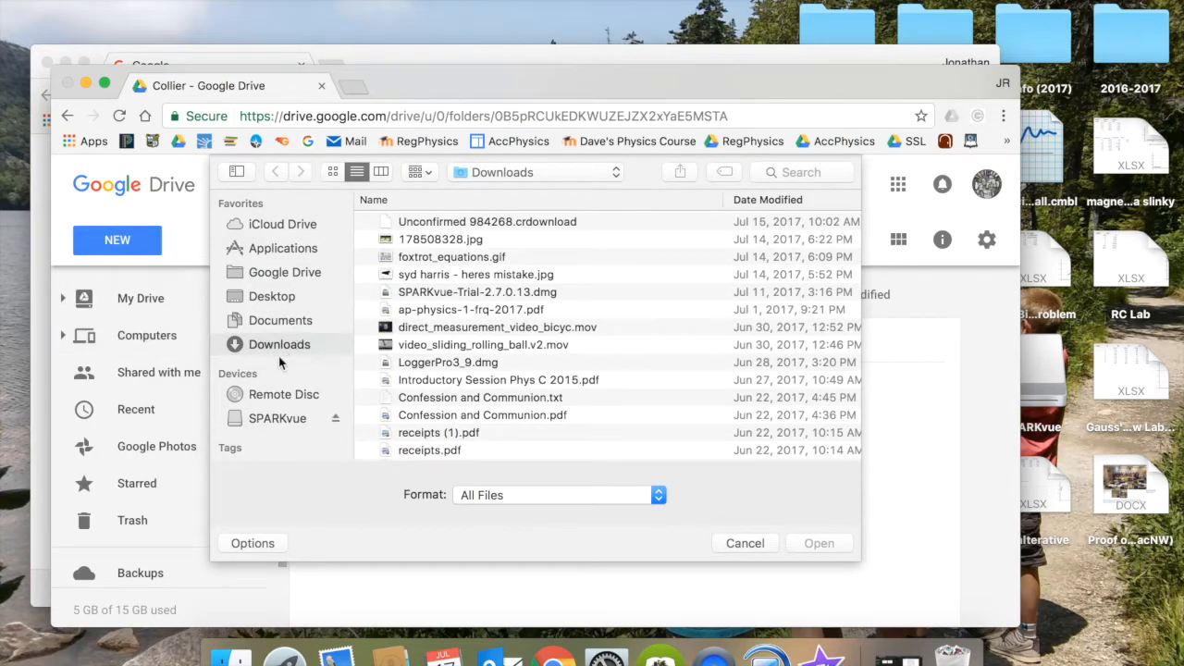
click(283, 297)
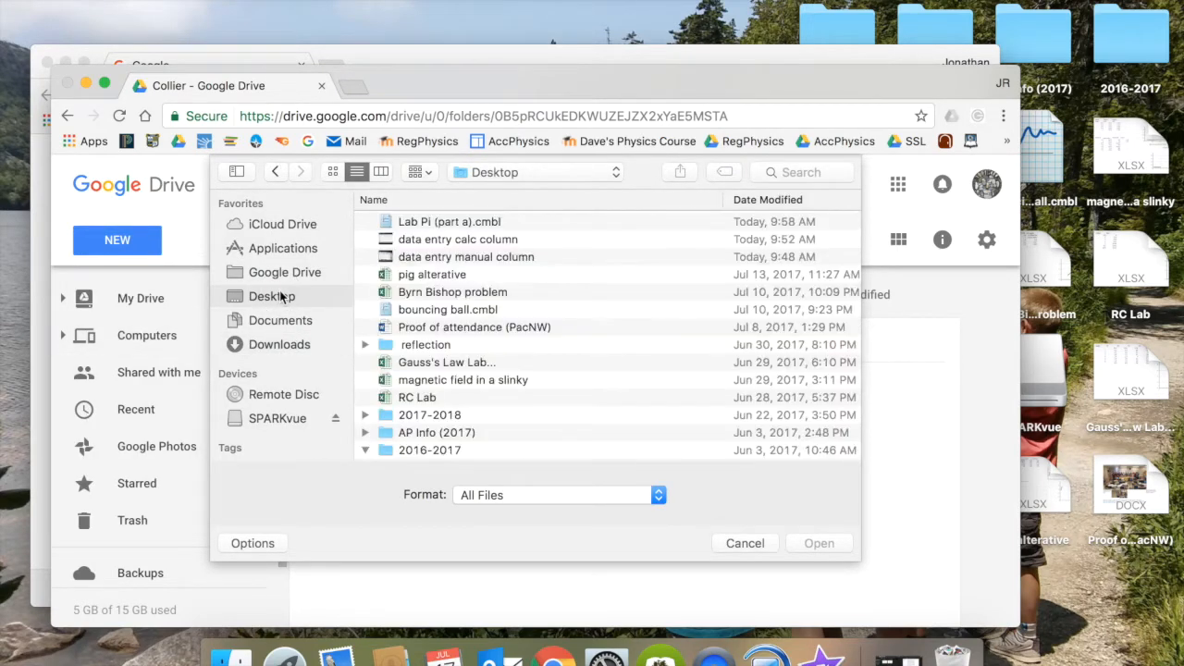
click(390, 223)
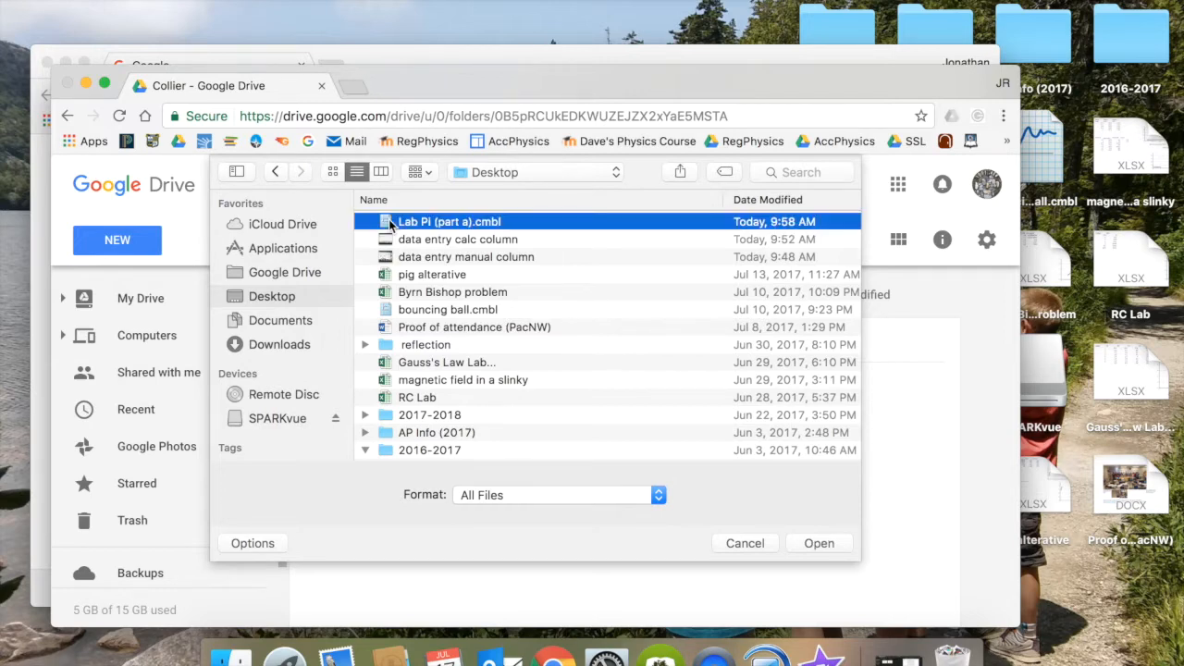
click(804, 546)
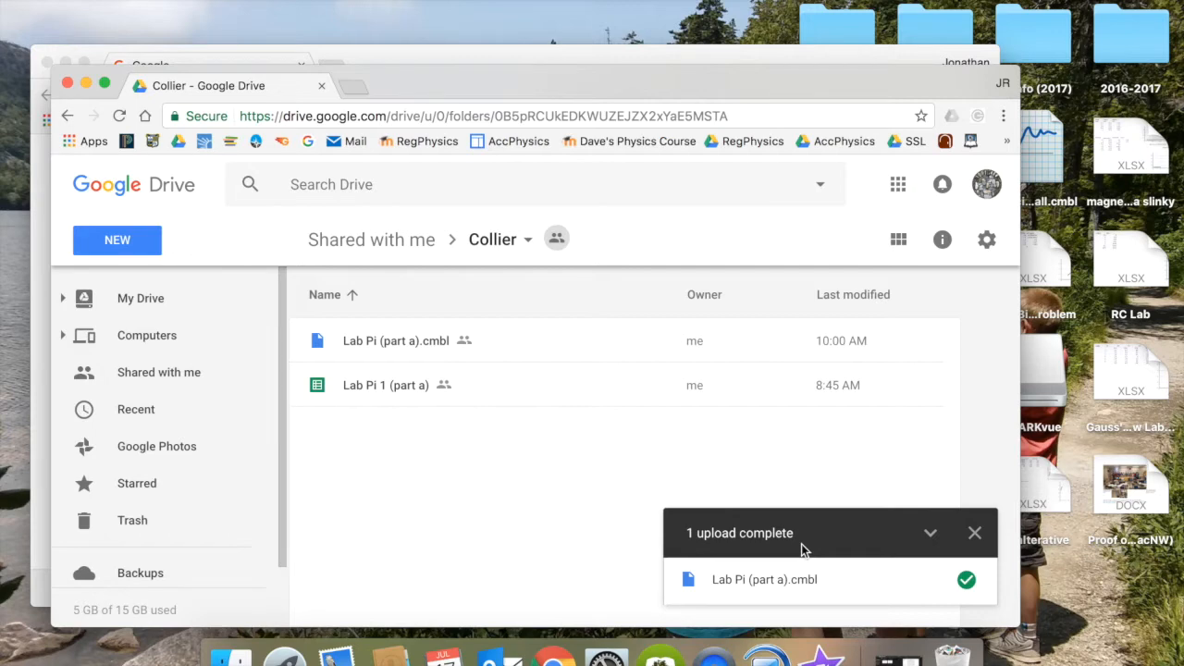
click(976, 533)
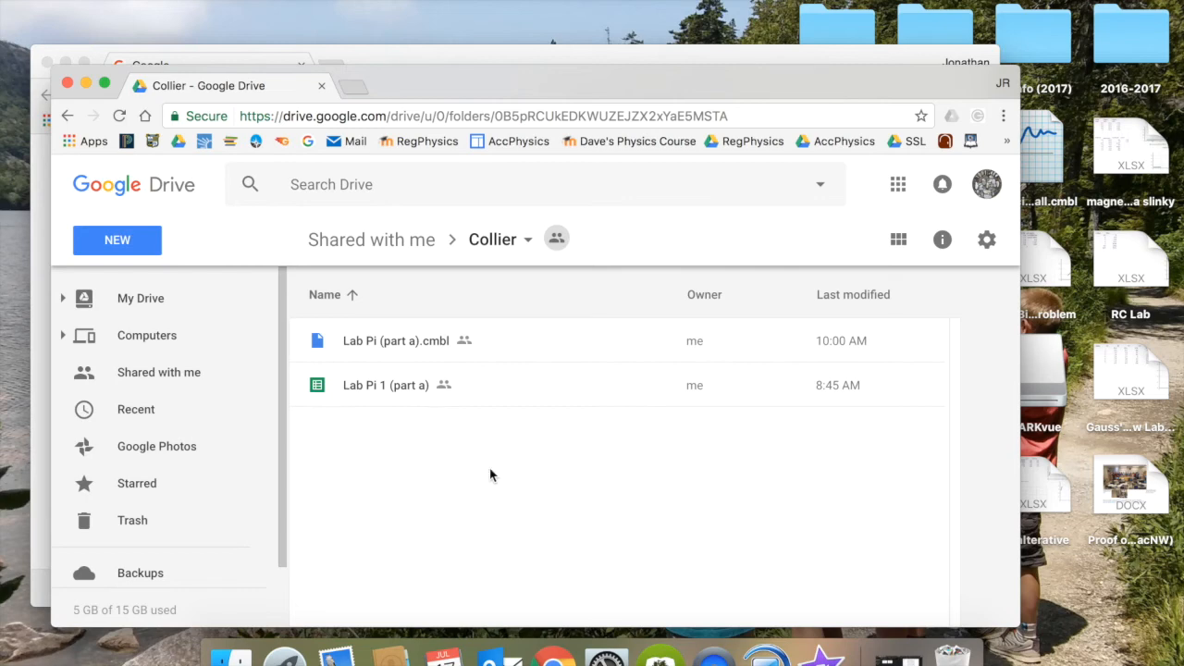
click(713, 655)
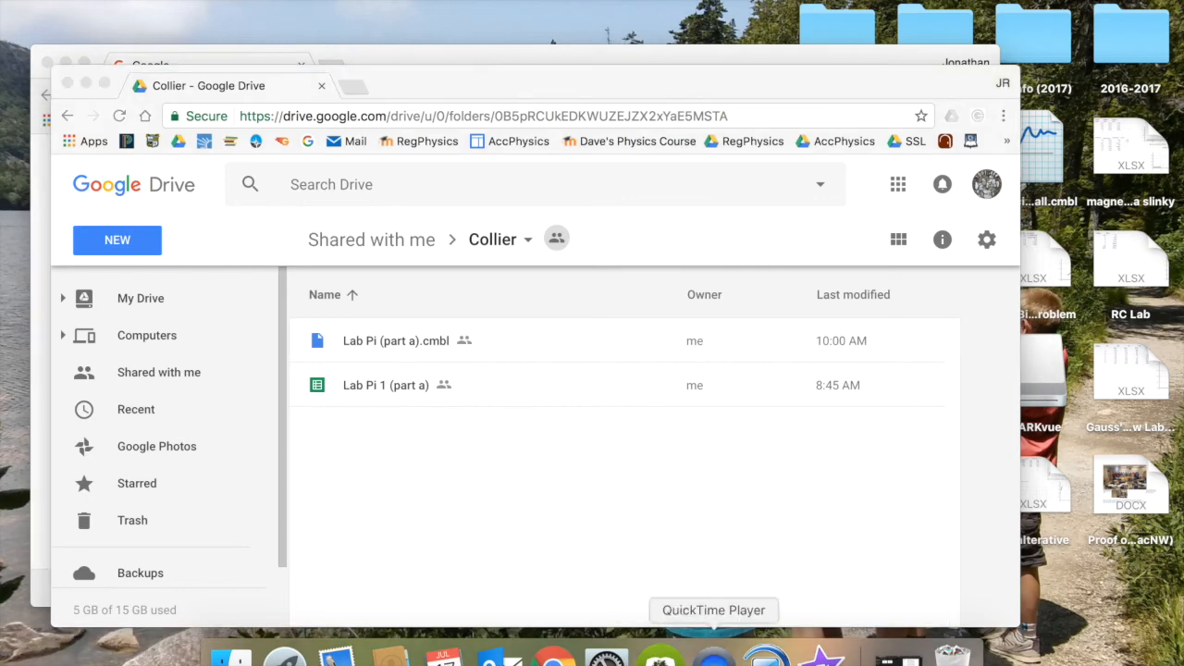